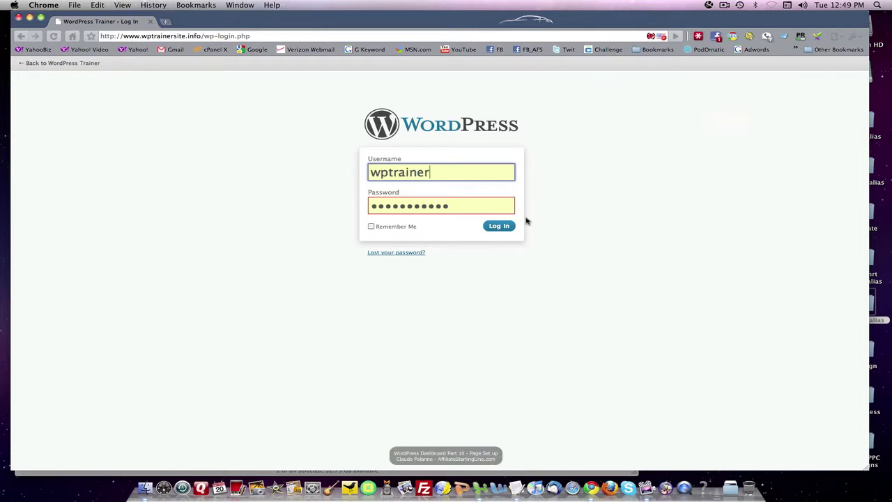
Log in to the WordPress admin with the prefilled credentials and open the About Us page for editing
click(499, 226)
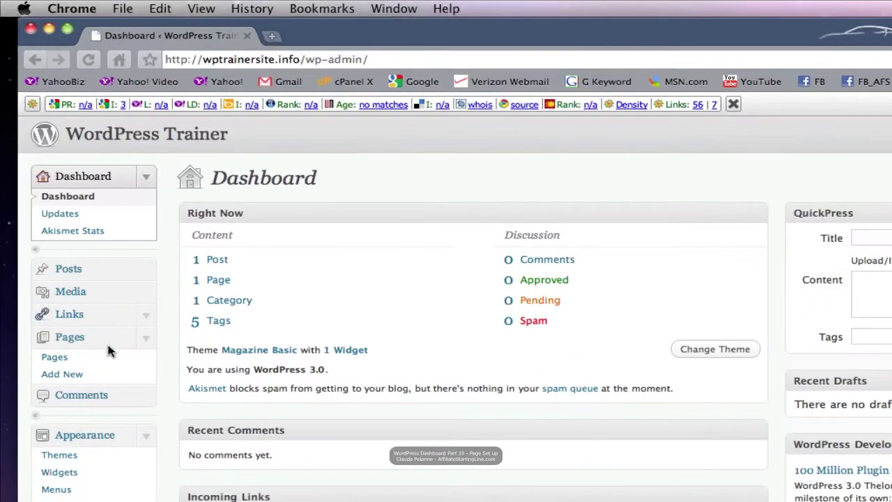
click(61, 358)
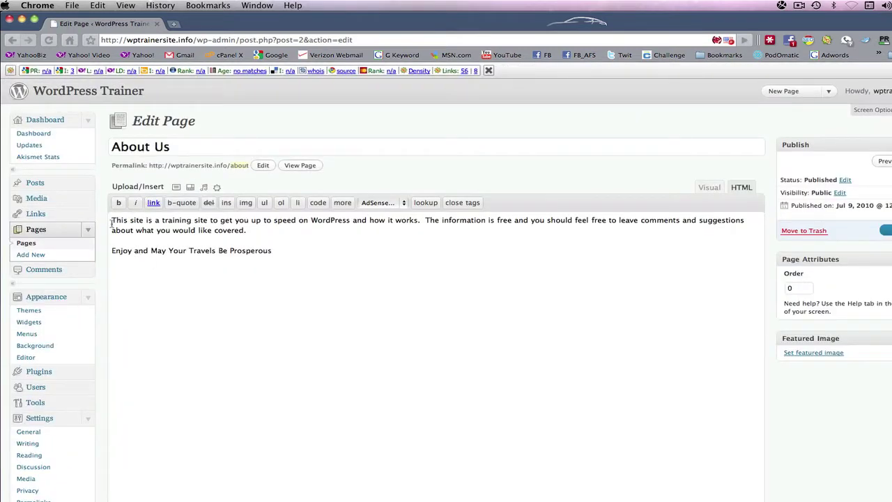
Review the About Us body text against its source in the TextEdit document "About copy wp trainer", and return to Chrome
drag(112, 223, 232, 245)
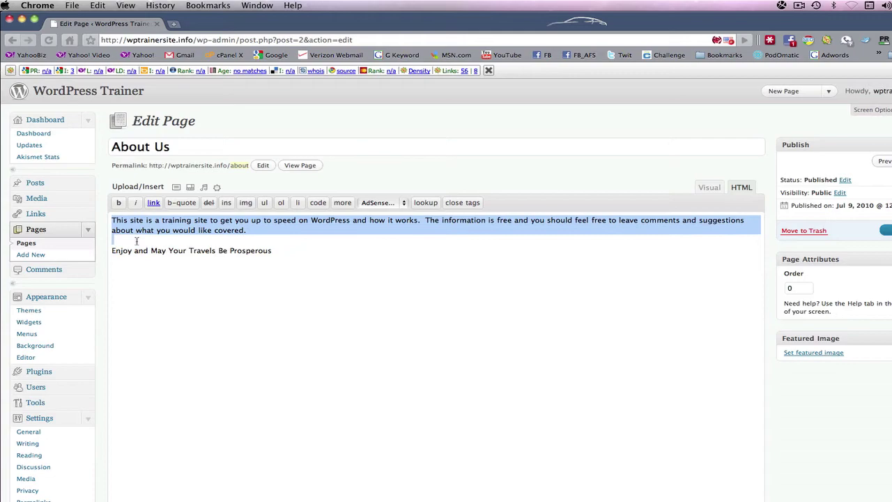
click(109, 223)
key(F9)
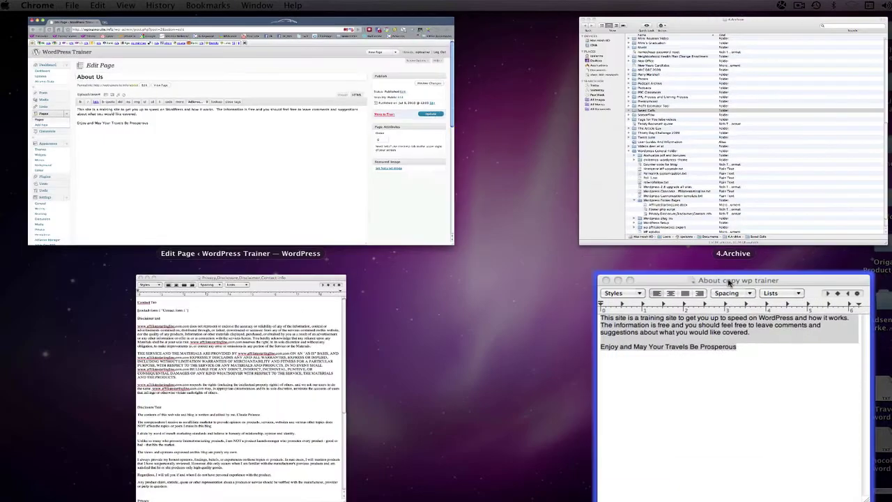
click(735, 329)
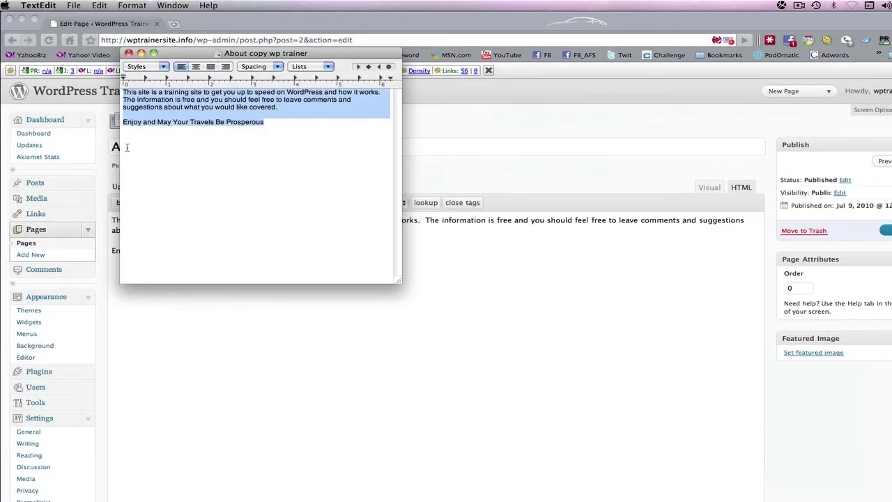
key(F9)
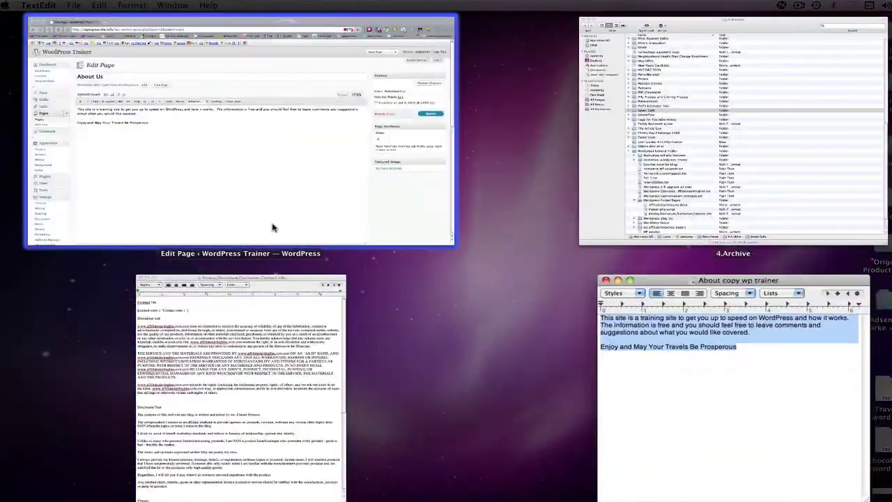
click(272, 227)
Update the About Us page to save its body text
drag(112, 219, 304, 253)
click(304, 252)
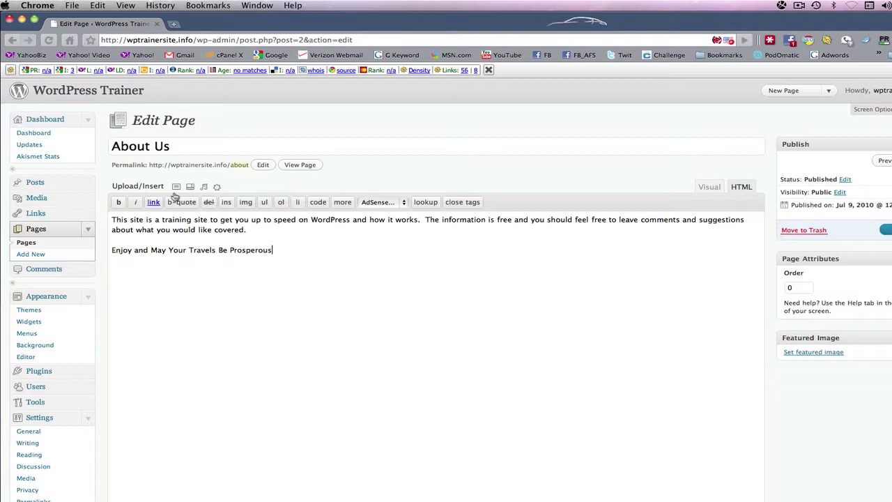
click(886, 230)
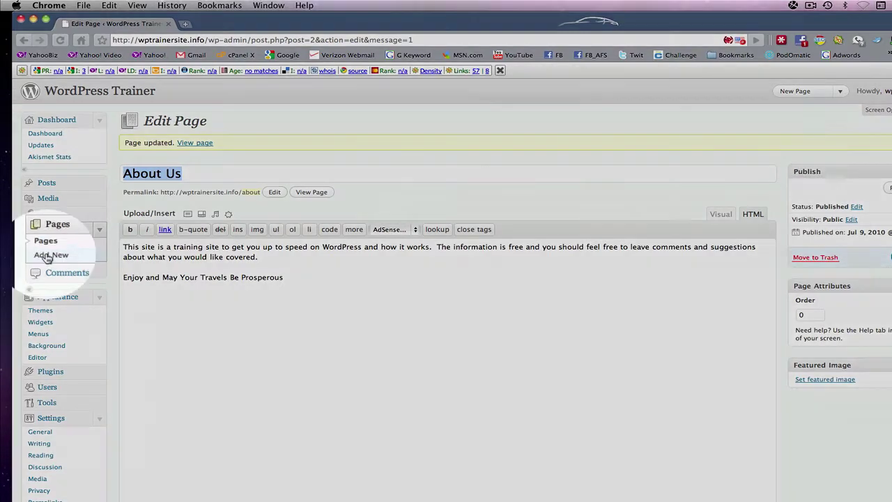
Add a new page titled "Privacy" and place the cursor in its empty body
click(46, 256)
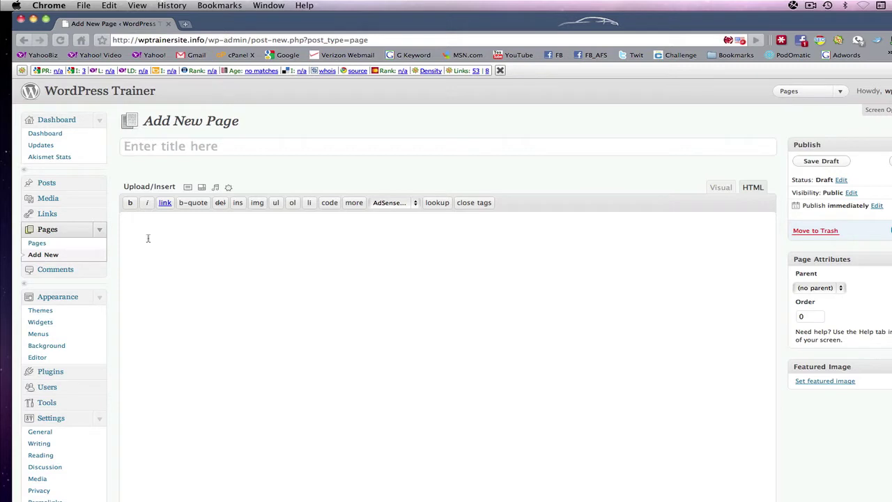
text(Pri)
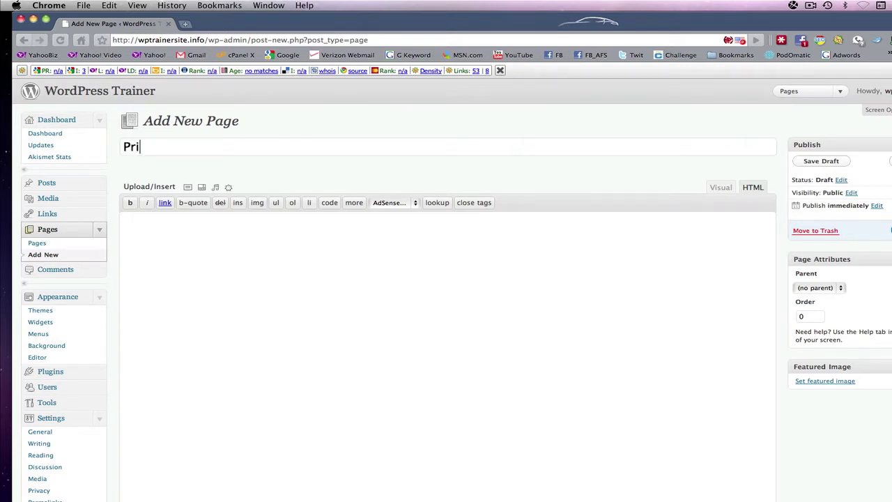
text(vacy)
click(130, 227)
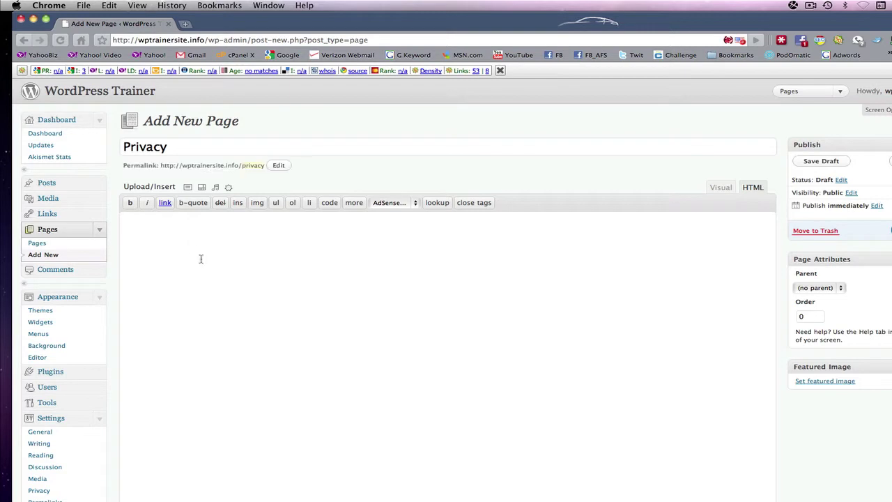
Switch to TextEdit and copy the whole Privacy section from the "Privacy,Disclosure,Disclaimer,Contact info" document
key(F9)
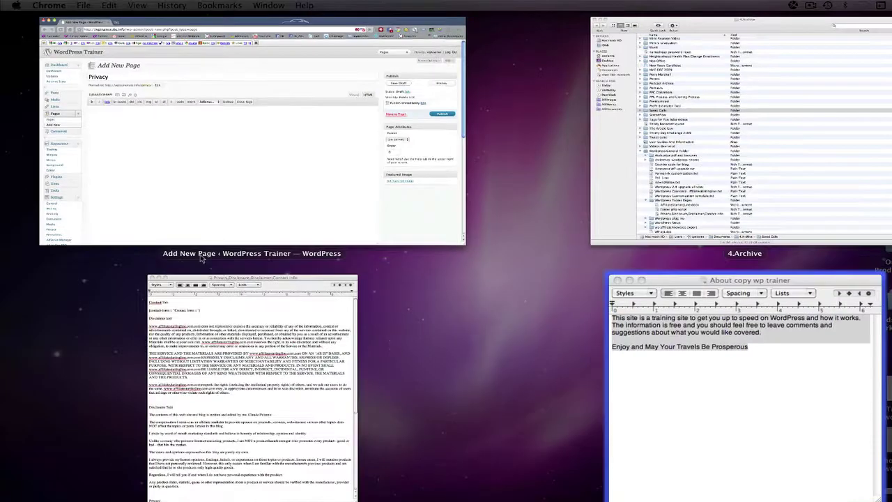
click(274, 363)
key(F9)
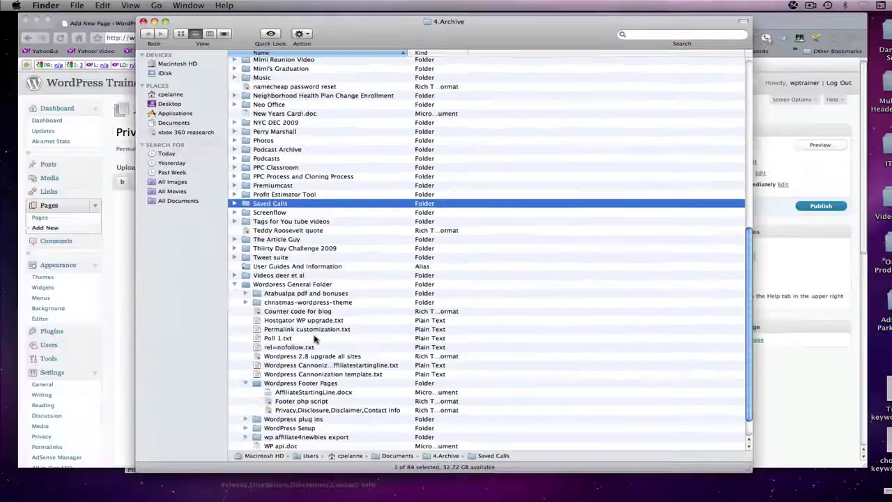
click(285, 352)
scroll(288, 340, down, 5)
scroll(288, 341, down, 9)
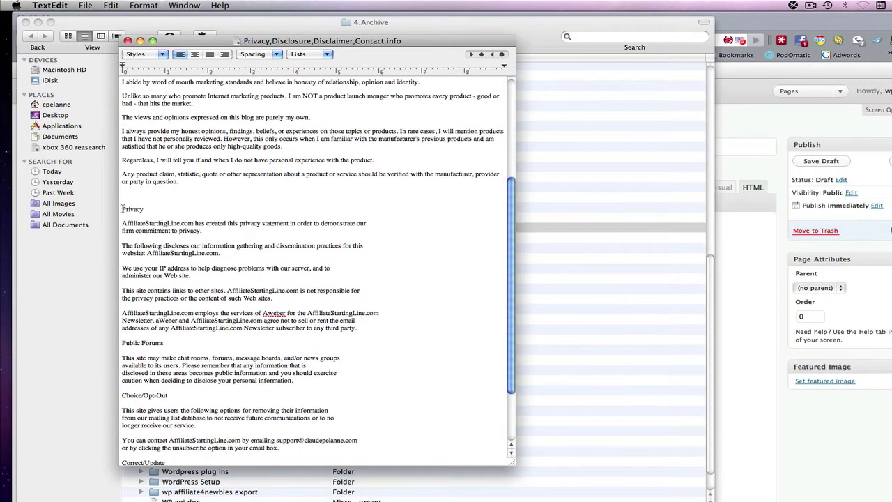
drag(122, 209, 250, 416)
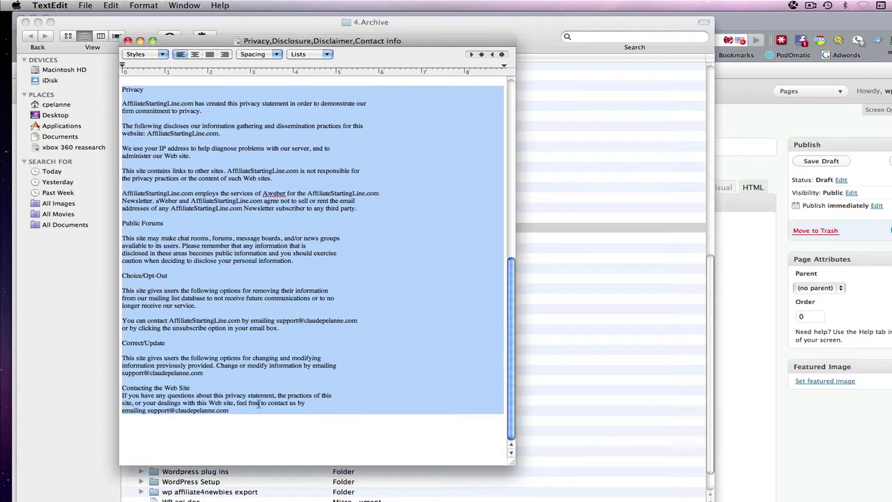
Switch back to Chrome and paste the copied privacy statement into the Privacy page's body
click(29, 330)
key(F9)
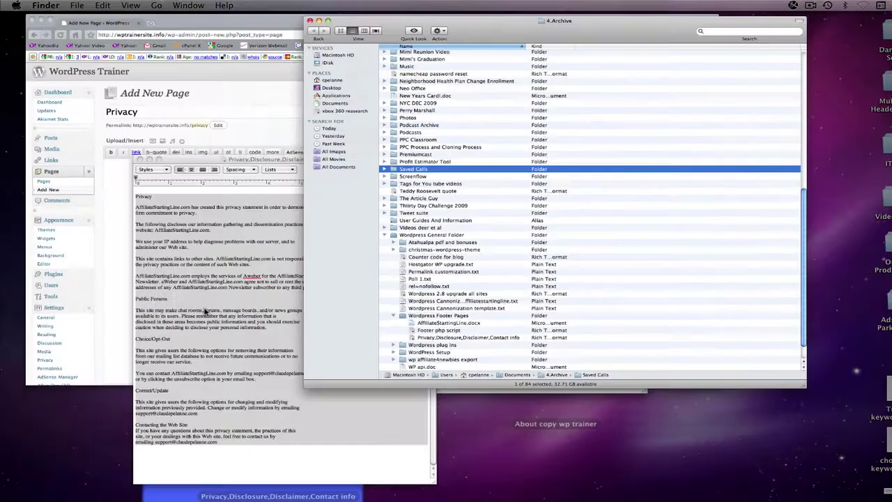
click(201, 211)
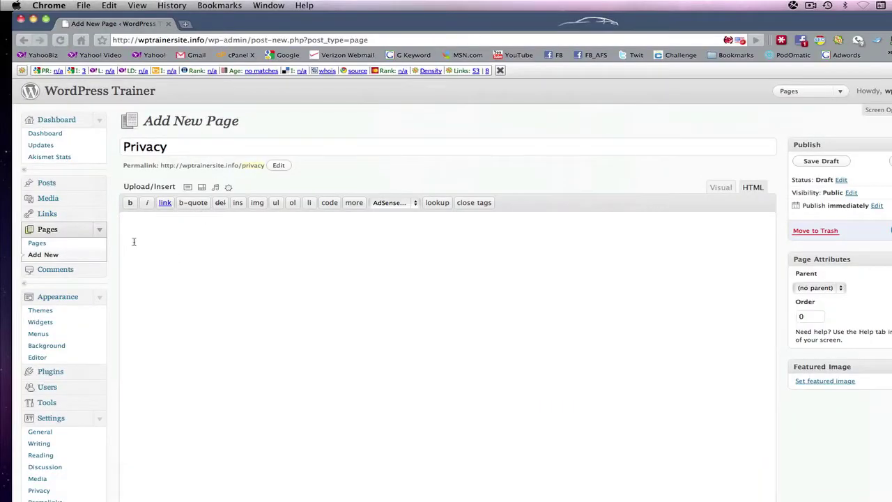
key(super+v)
scroll(139, 273, up, 3)
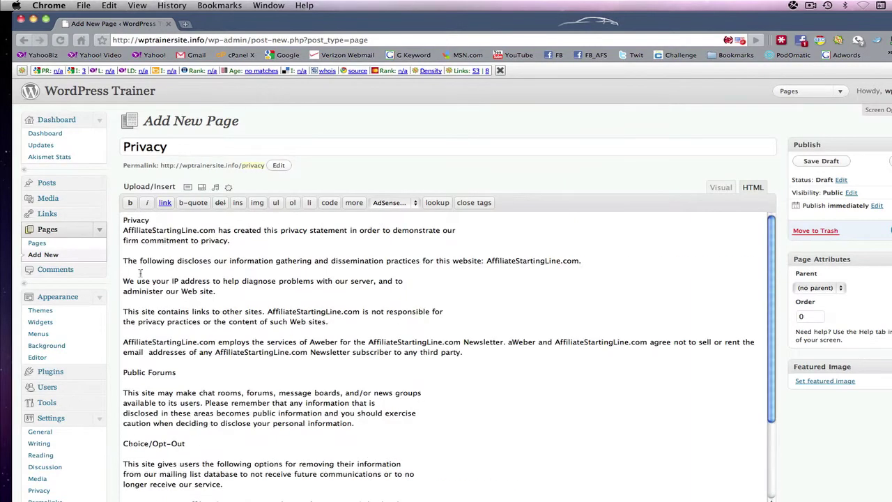
Make the headings "Privacy", "Public Forums" and "Choice/Opt-Out" bold with strong tags in the page's HTML text
drag(152, 220, 122, 219)
click(130, 202)
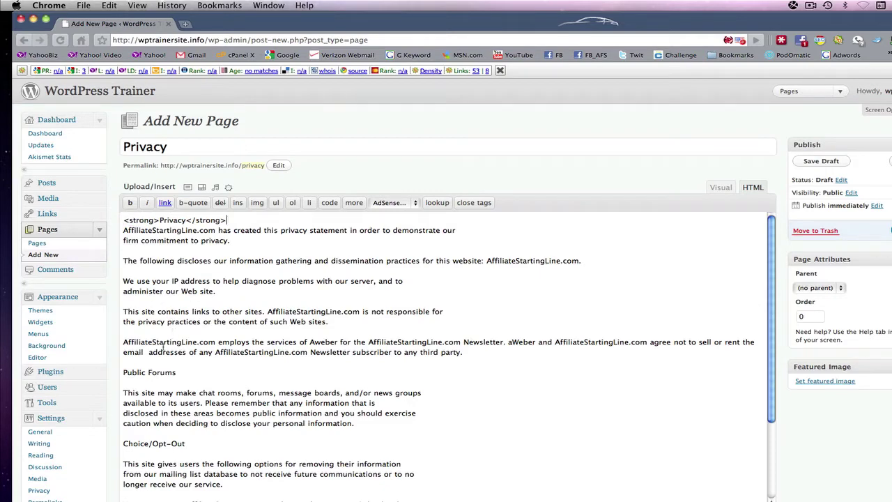
drag(183, 377, 126, 375)
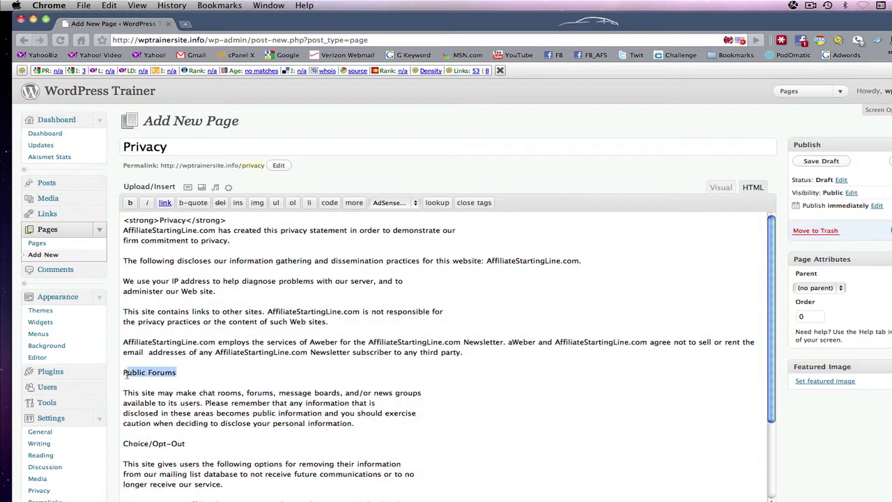
click(130, 202)
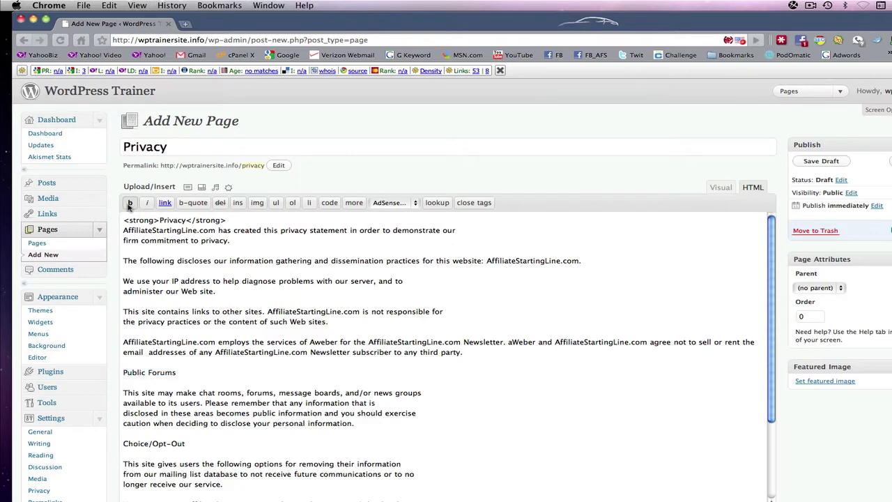
scroll(132, 349, down, 3)
drag(190, 373, 122, 374)
click(130, 202)
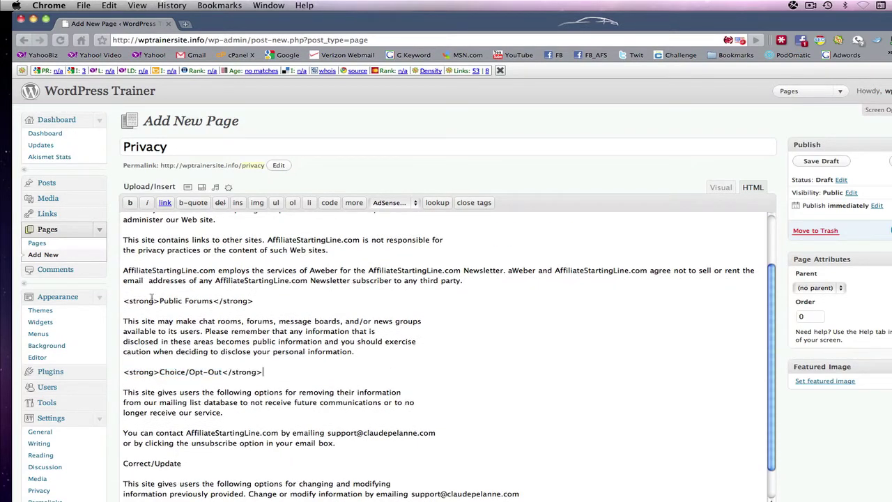
Make the headings "Correct/Update" and "Contacting the Web Site" bold with strong tags in the page's HTML text
scroll(155, 304, down, 3)
drag(184, 325, 120, 321)
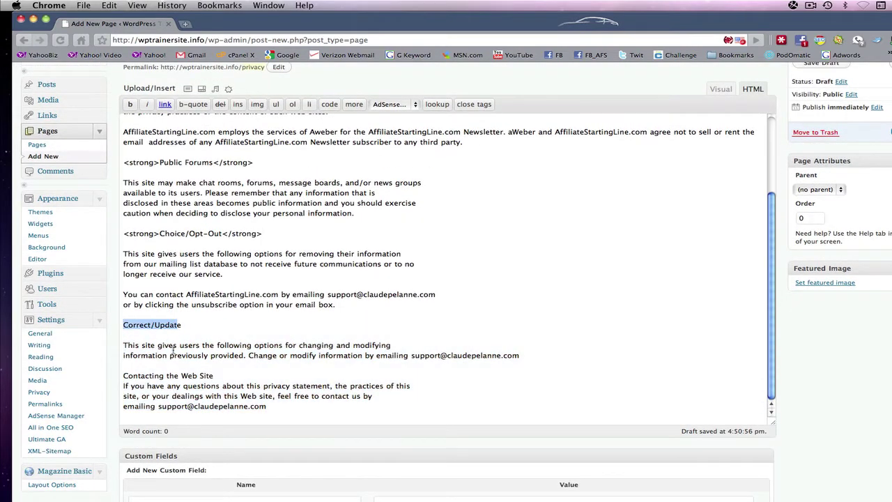
drag(184, 326, 122, 314)
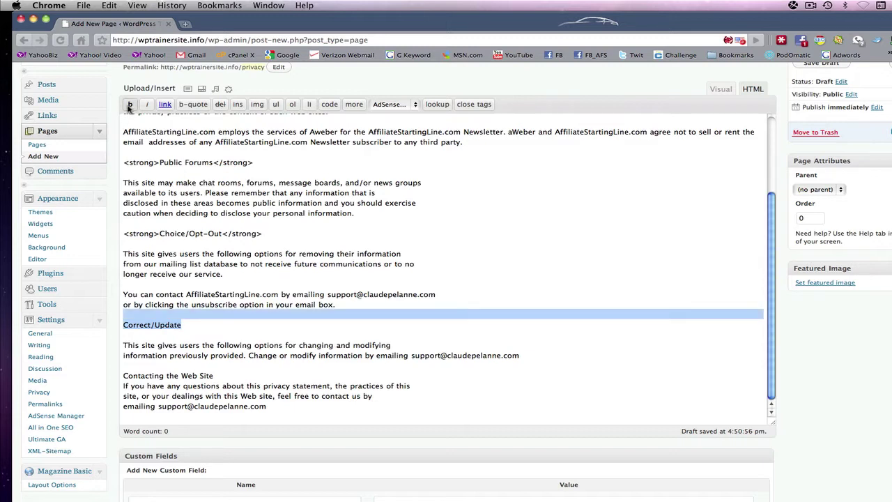
drag(182, 325, 127, 326)
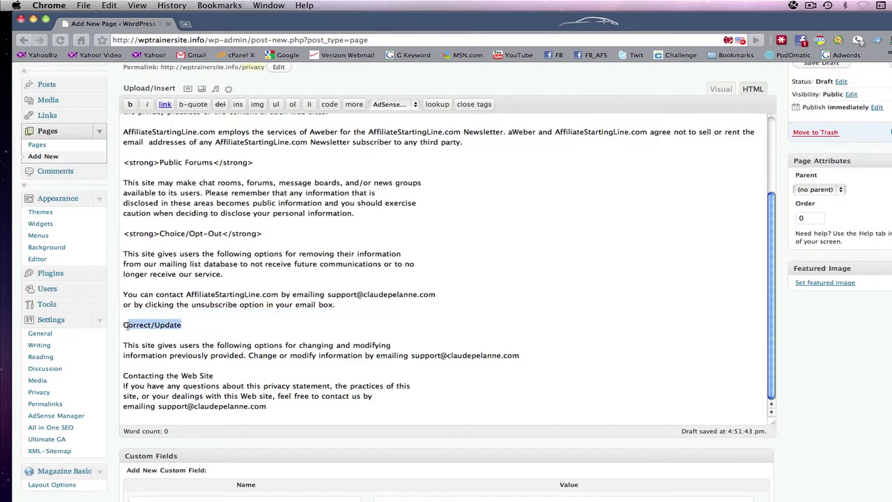
click(130, 104)
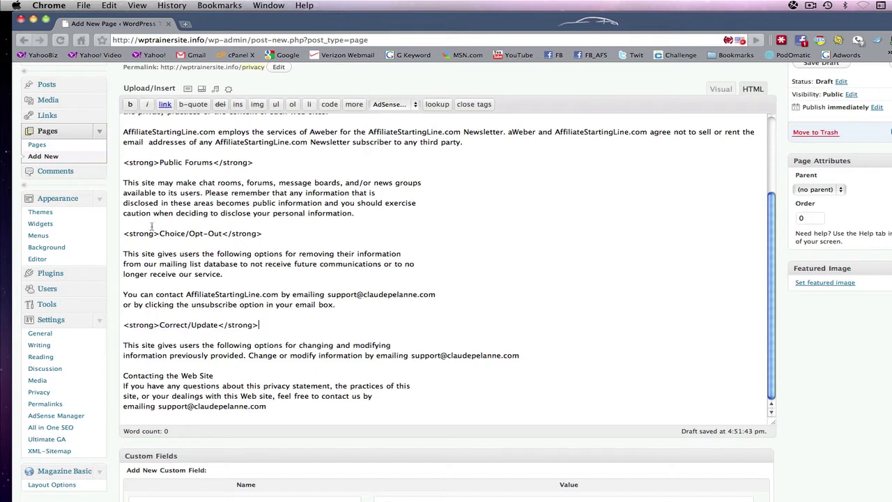
drag(214, 376, 121, 377)
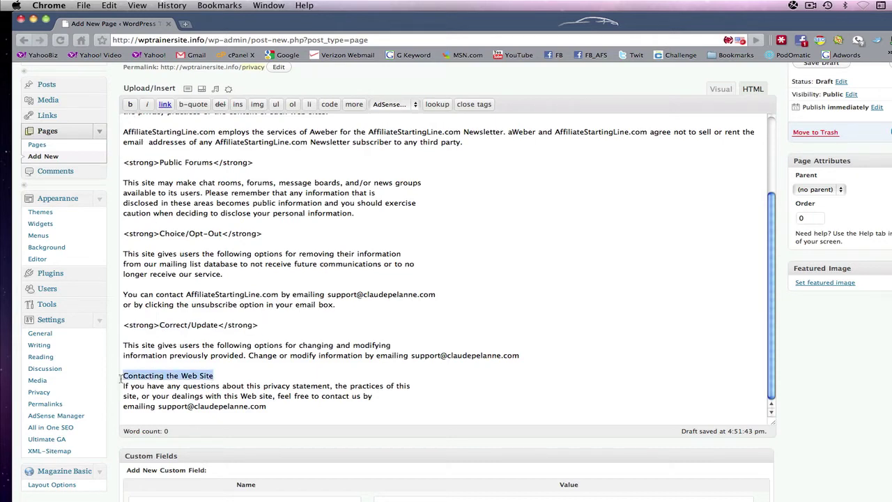
right_click(132, 106)
click(604, 224)
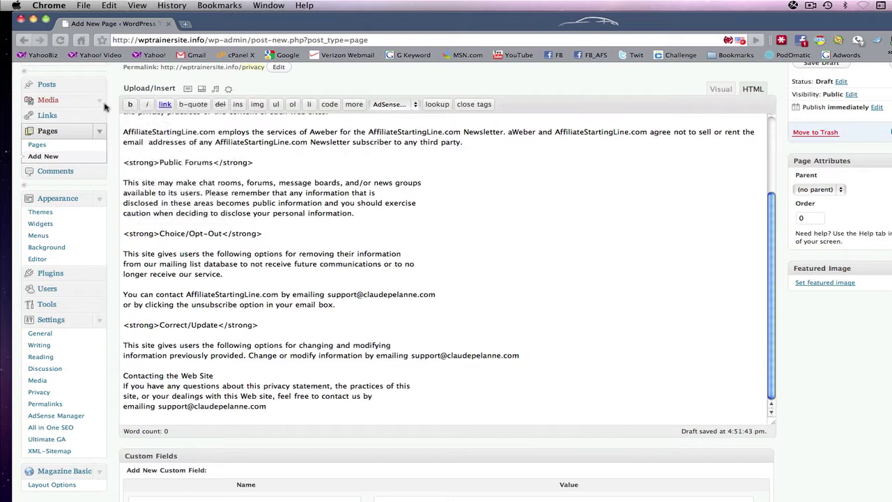
click(130, 104)
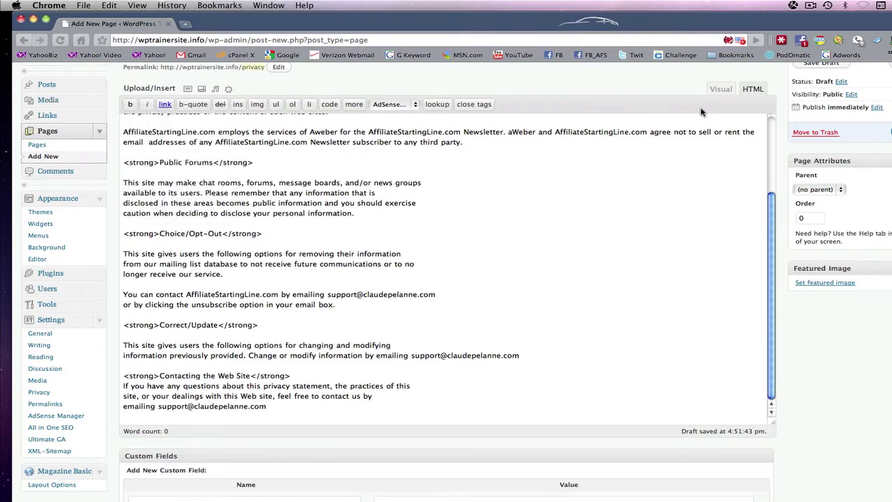
Show the privacy text in the Visual editor and publish the Privacy page
click(722, 89)
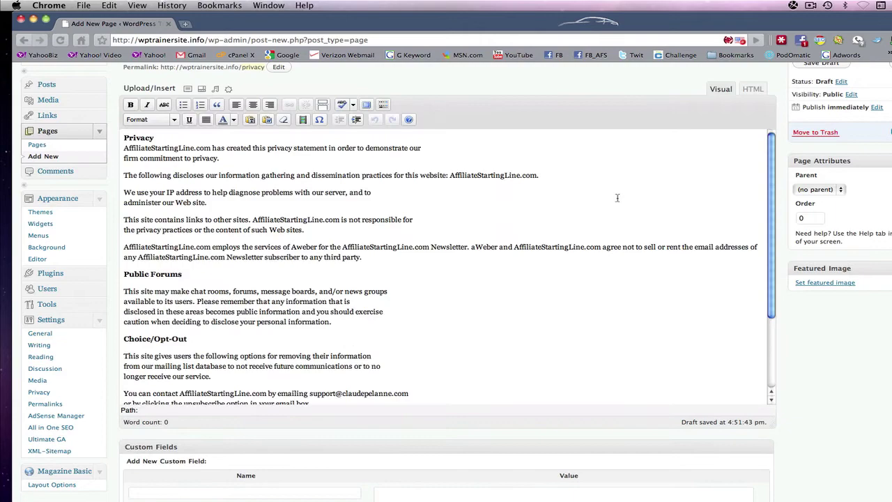
scroll(619, 209, up, 3)
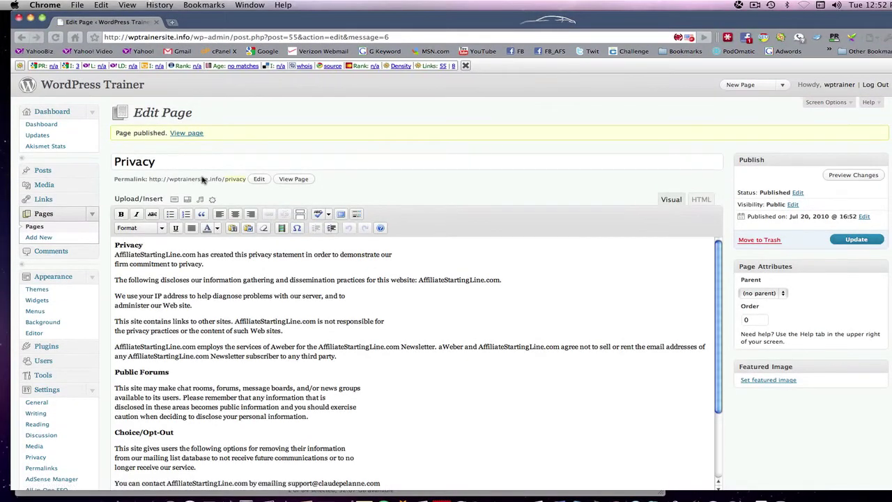
Start another new page and copy the Disclosure Text section from the "Privacy,Disclosure,Disclaimer,Contact info" document in TextEdit
click(46, 238)
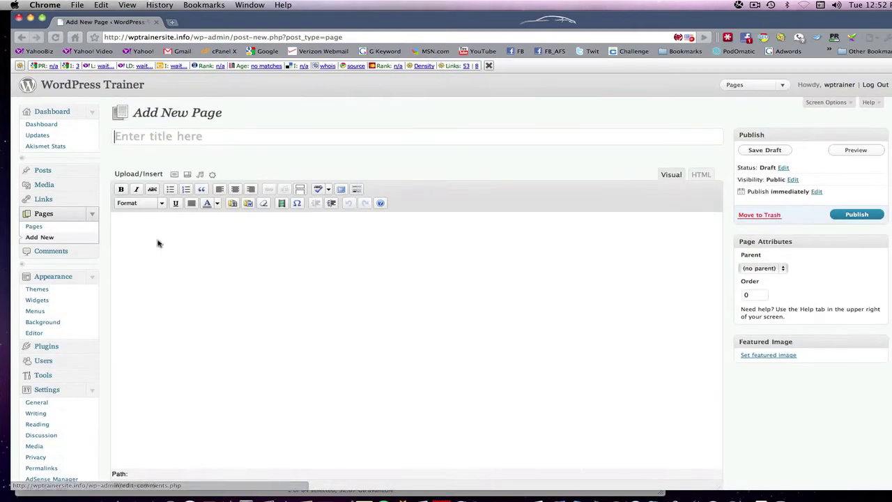
key(F9)
click(232, 281)
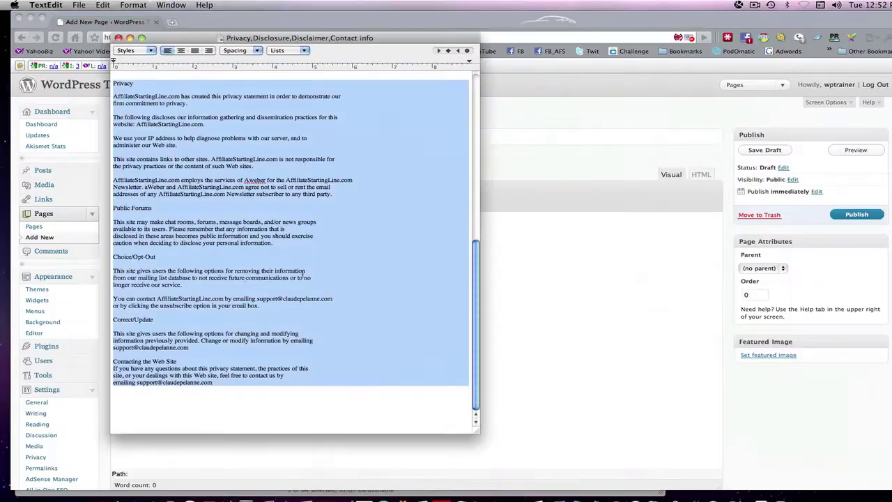
scroll(293, 263, up, 8)
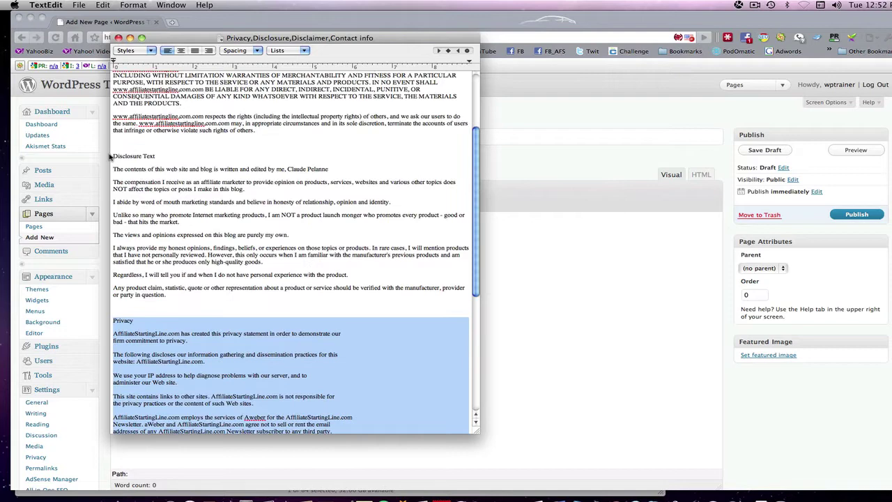
drag(111, 155, 170, 295)
key(super+c)
key(F9)
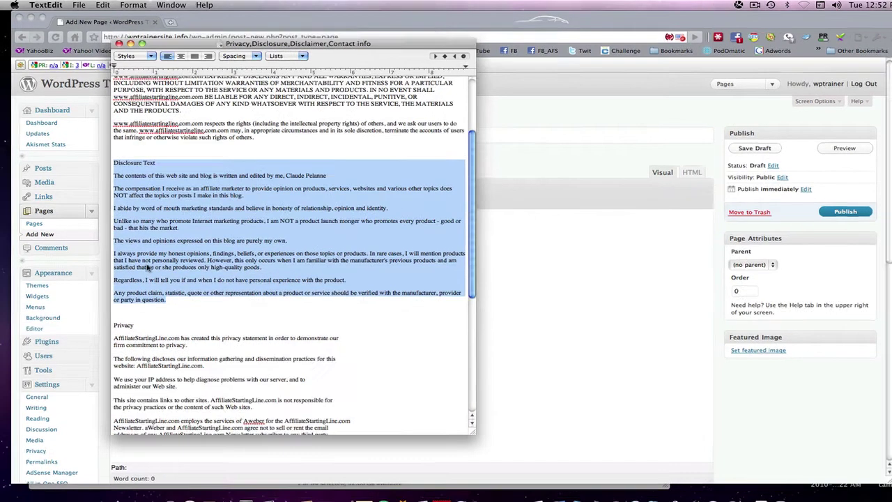
Paste the copied disclosure text into the new page's body in Chrome and make the "Disclosure Text" heading bold
click(175, 130)
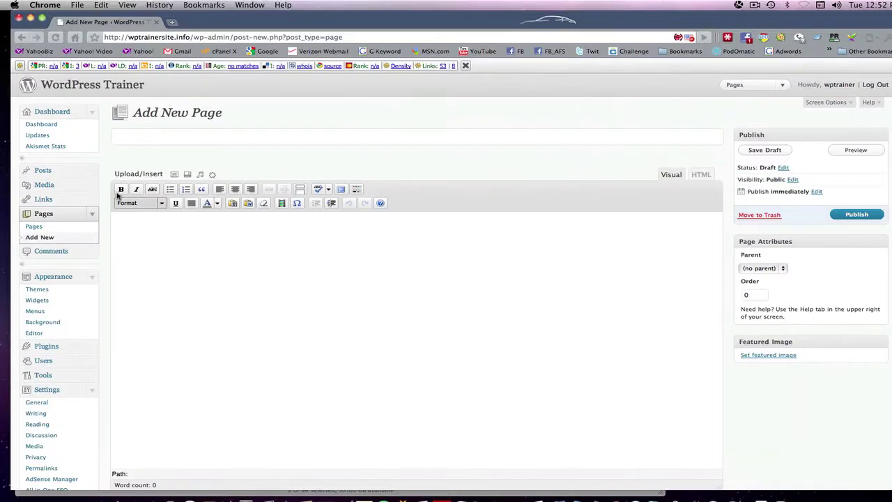
click(127, 231)
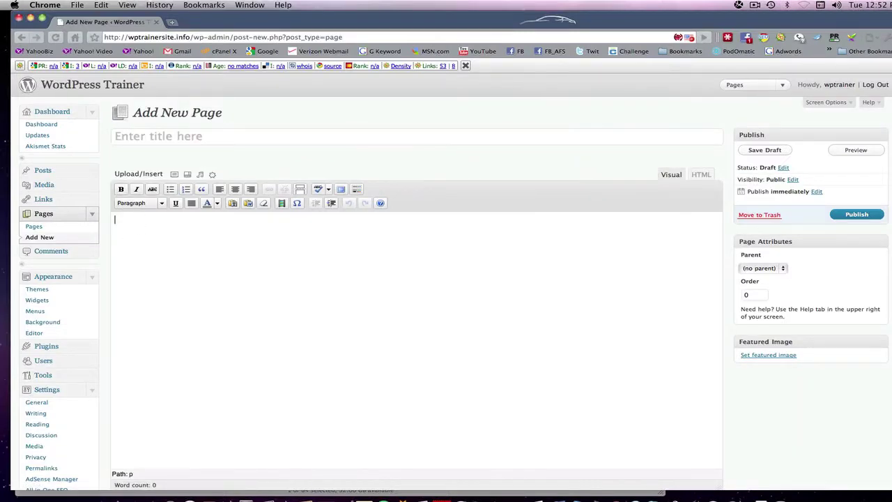
key(super+v)
drag(114, 220, 165, 220)
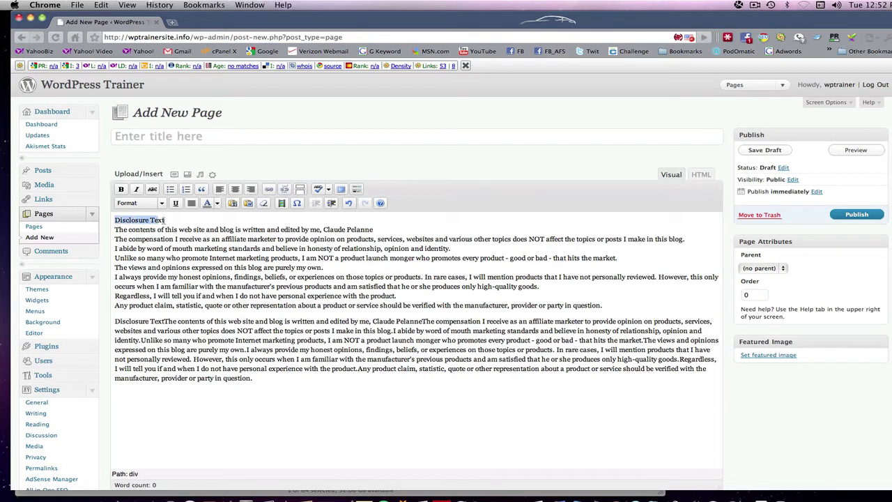
click(120, 189)
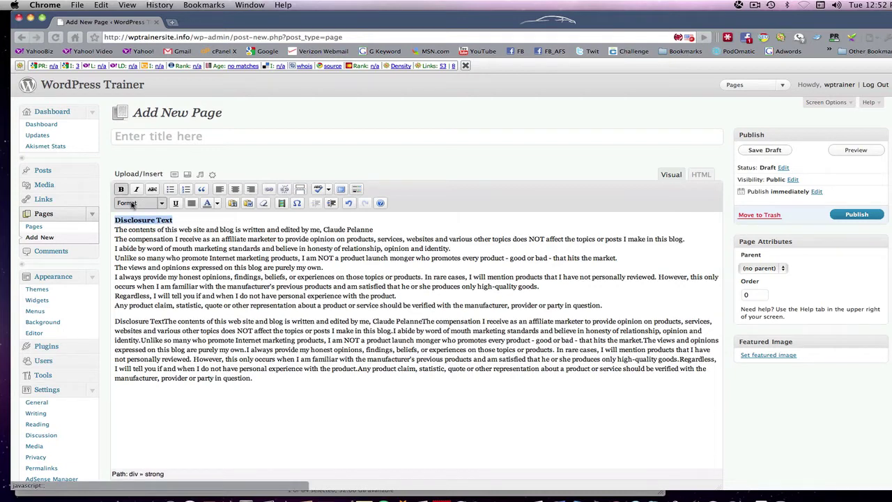
click(127, 135)
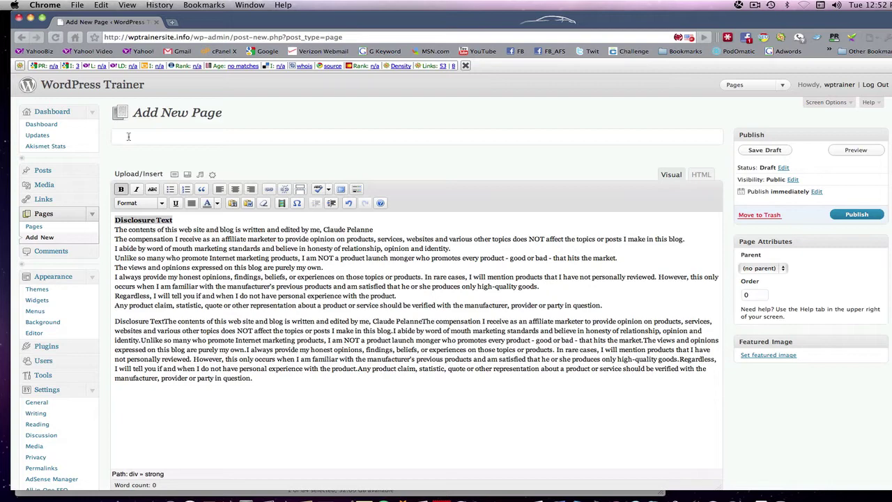
key(super+v)
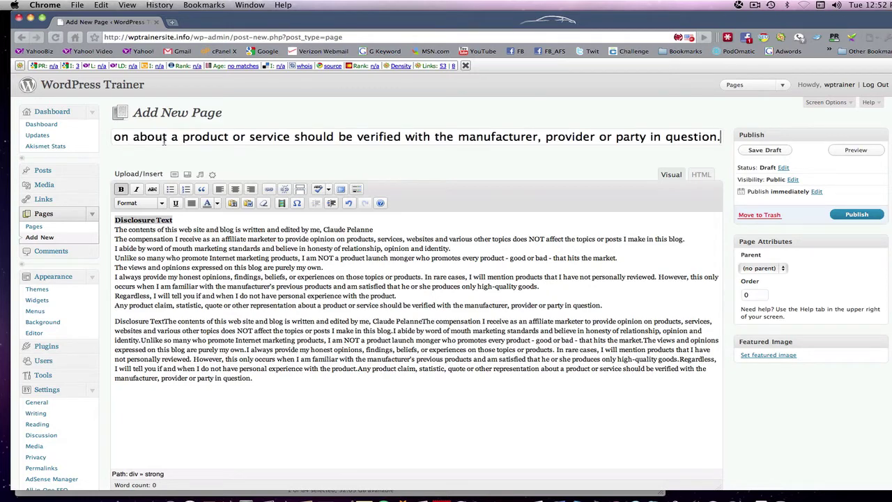
key(super+z)
Copy the "Disclosure Text" heading into the page title, shorten the title to "Disclosure" and publish the page
click(189, 219)
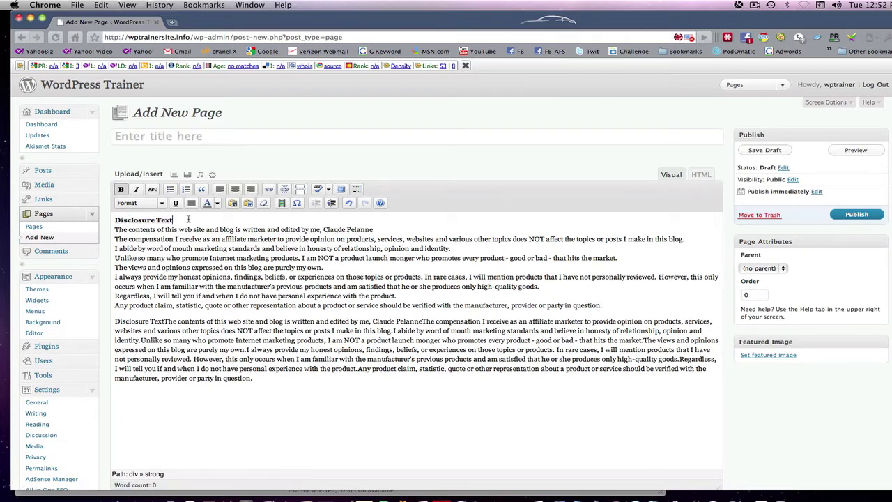
drag(180, 219, 109, 218)
key(super+c)
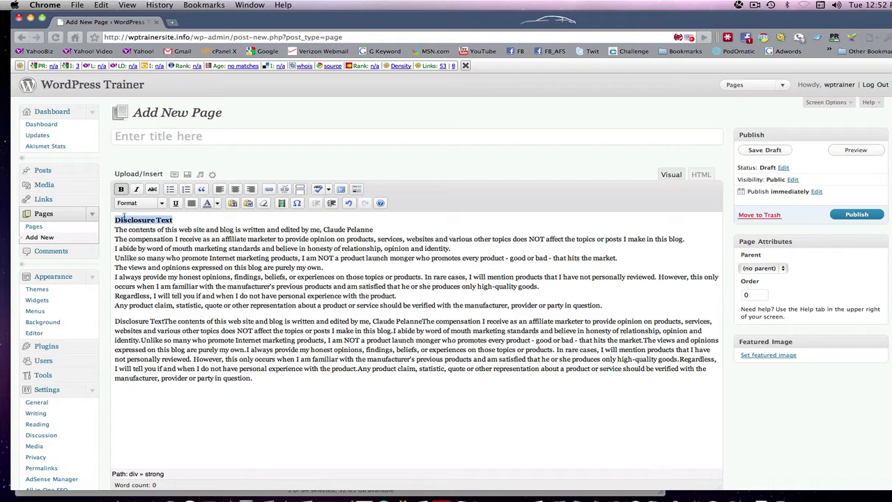
click(123, 139)
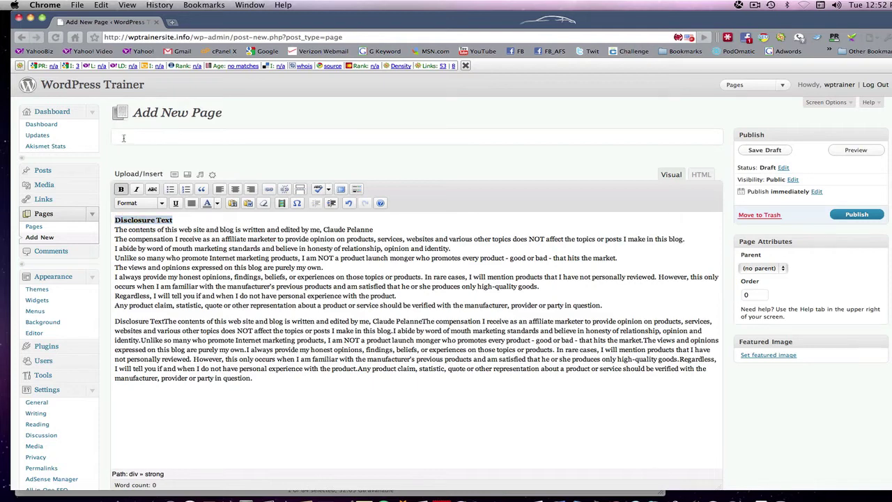
key(super+v)
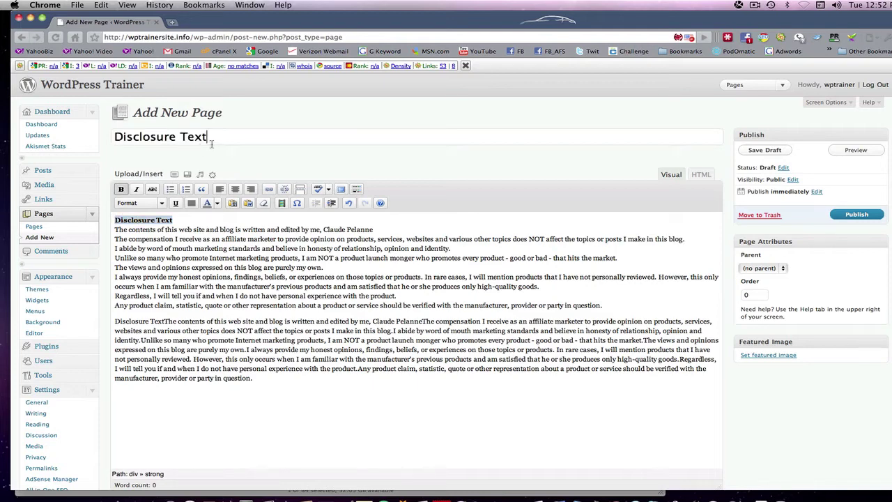
key(BackSpace)
key(BackSpace)
key(BackSpace)
click(856, 214)
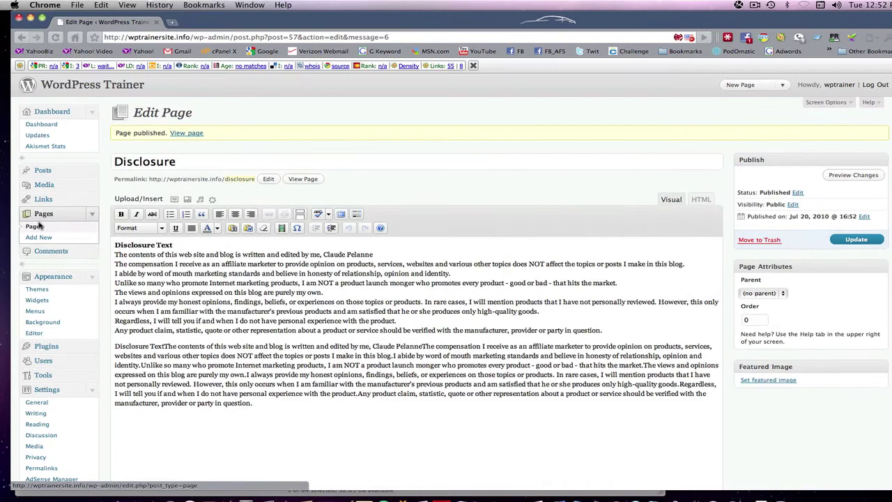
Start another new page and copy the Disclaimer text section from the "Privacy,Disclosure,Disclaimer,Contact info" document in TextEdit
click(38, 237)
key(F9)
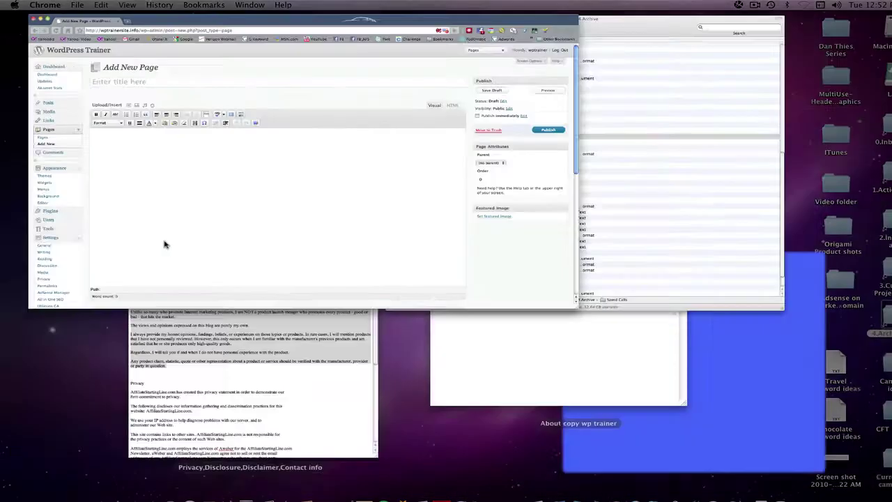
click(222, 325)
drag(113, 162, 165, 404)
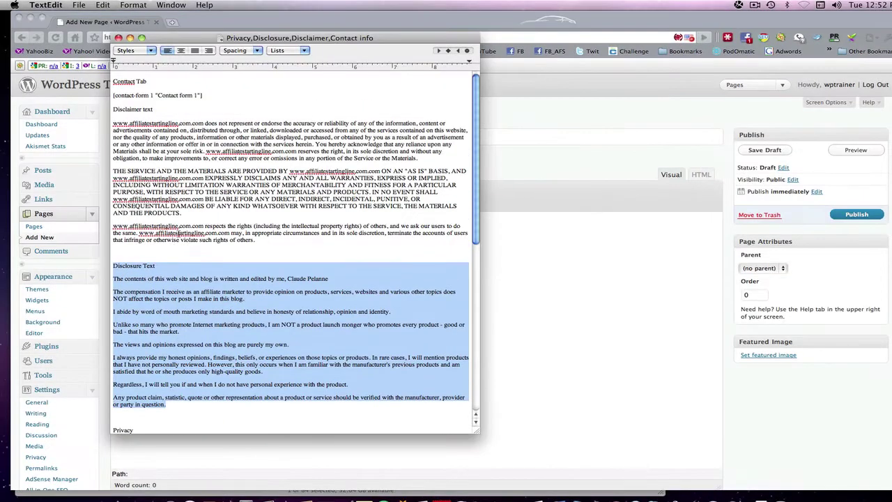
drag(115, 110, 289, 243)
key(super+c)
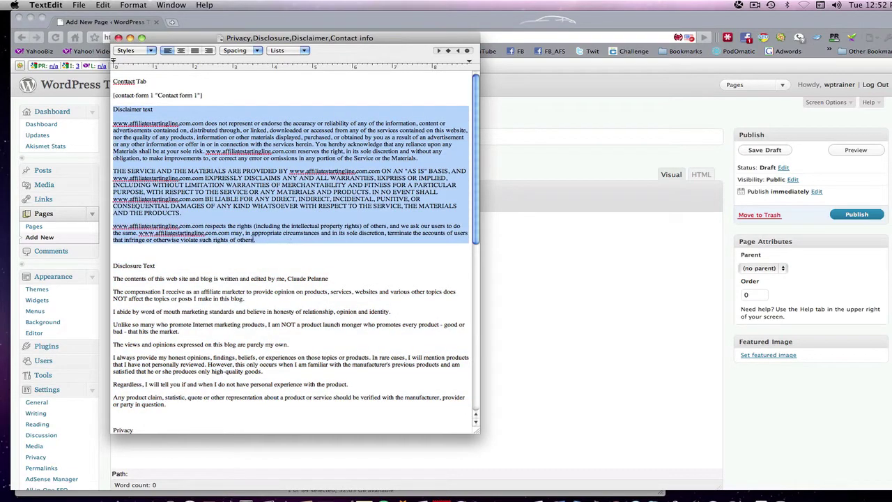
Return to Chrome, paste the disclaimer text into the new page's body and make the "Disclaimer text" heading bold
key(F9)
click(179, 154)
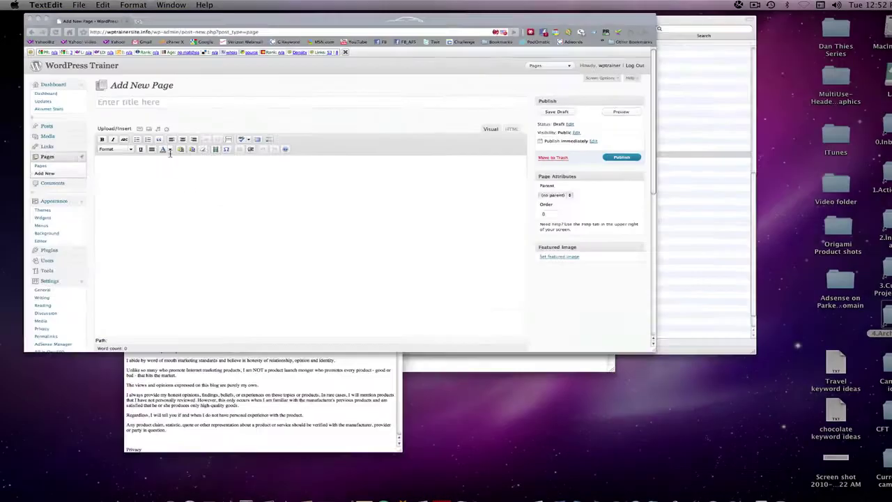
click(120, 229)
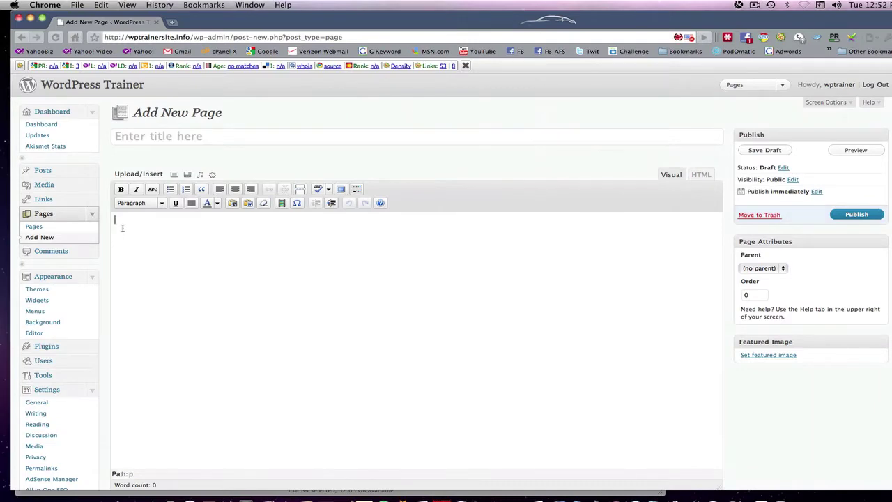
key(super+v)
drag(164, 220, 114, 221)
click(121, 189)
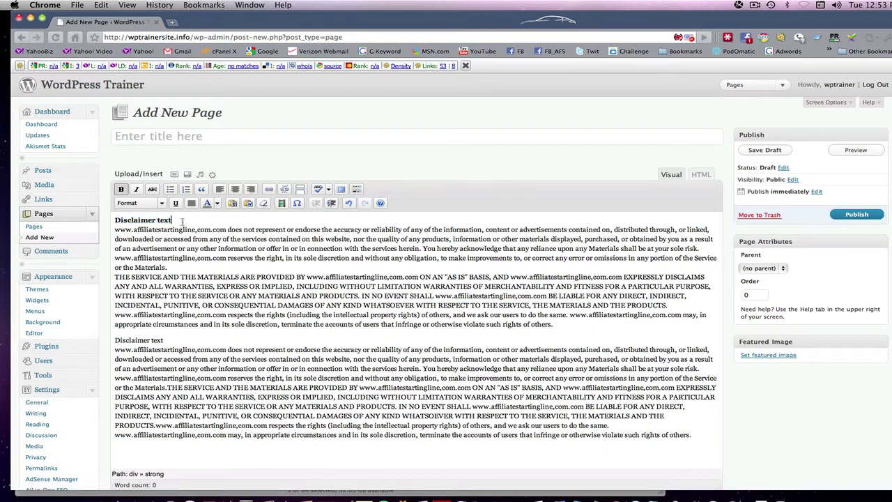
Copy the "Disclaimer text" heading into the page title, shorten the title to "Disclaimer" and publish the page
drag(182, 225, 117, 223)
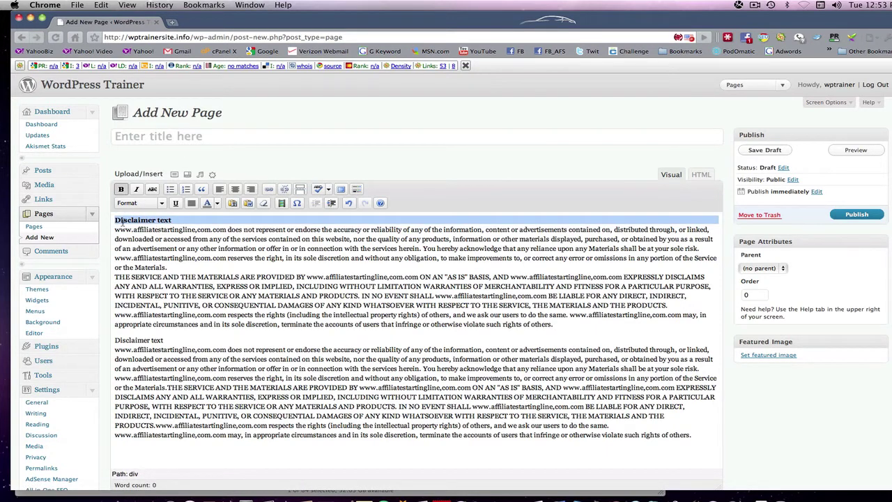
click(129, 138)
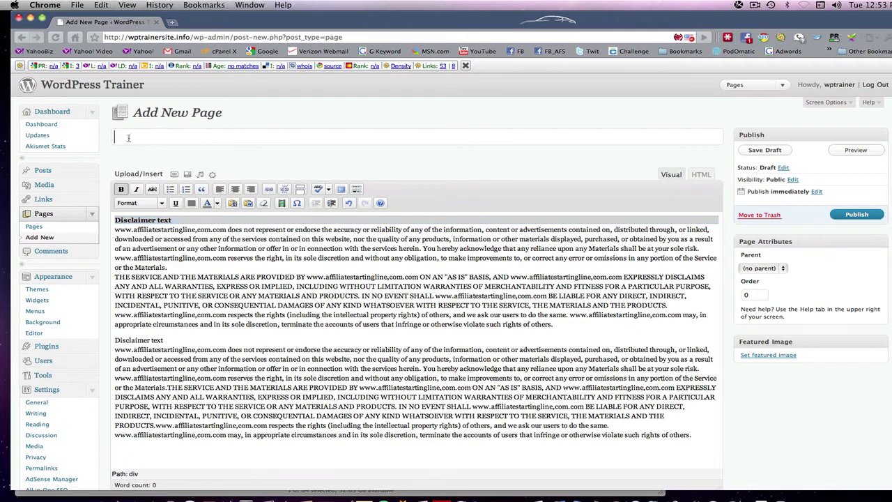
key(super+v)
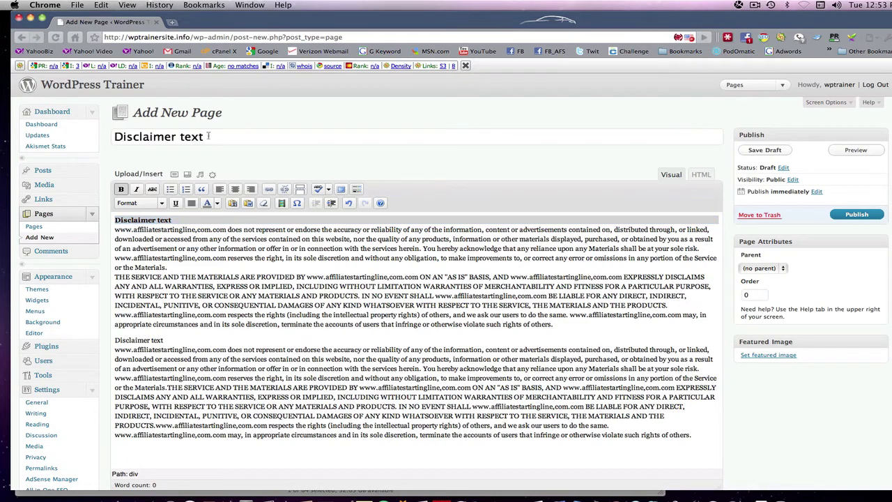
drag(208, 136, 176, 138)
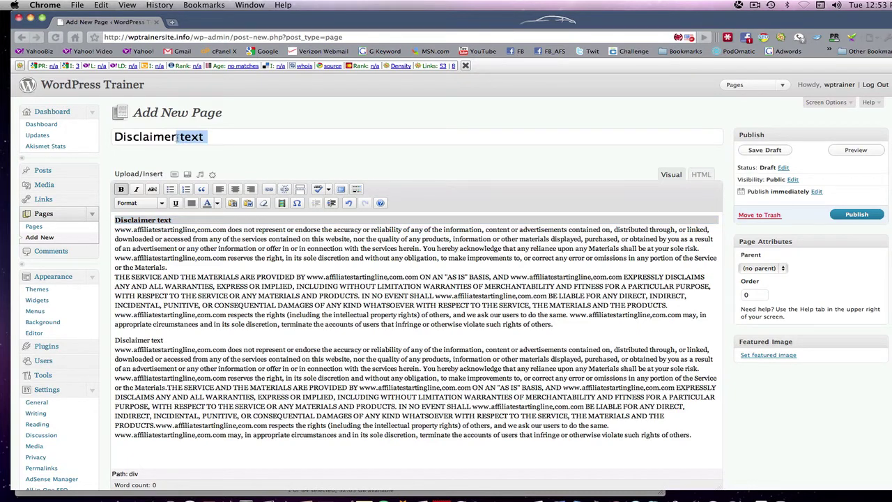
key(BackSpace)
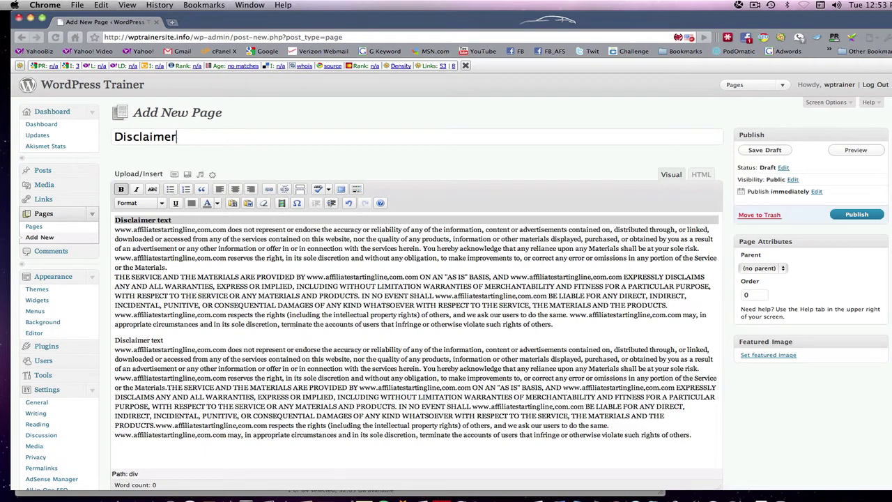
click(867, 219)
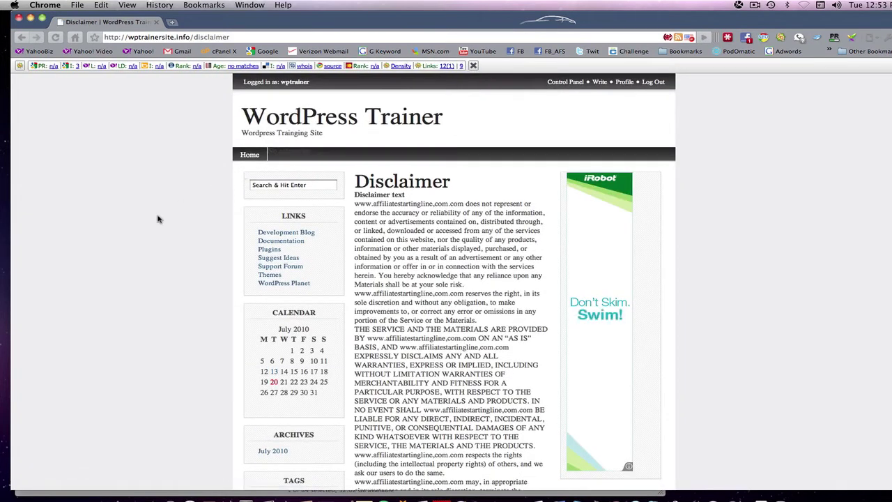
Examine the site's home page from header to footer for links to the new pages, and return to the Disclaimer page's editor
key(super+bracketleft)
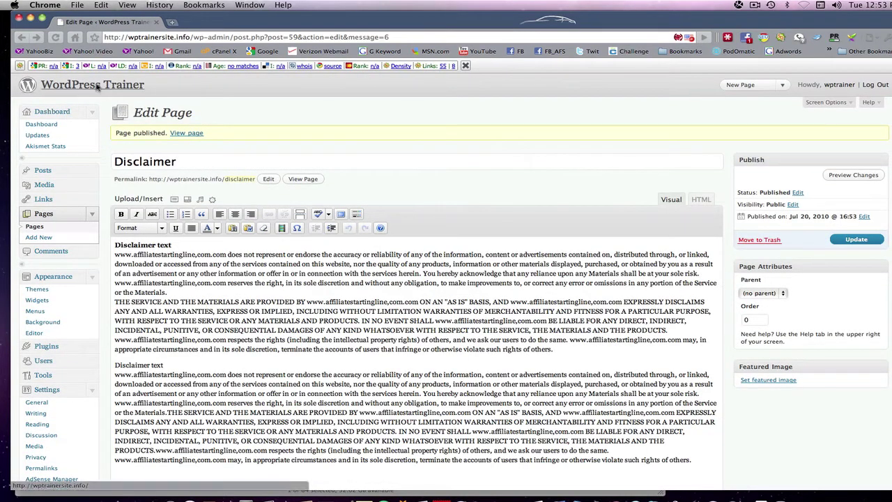
click(98, 86)
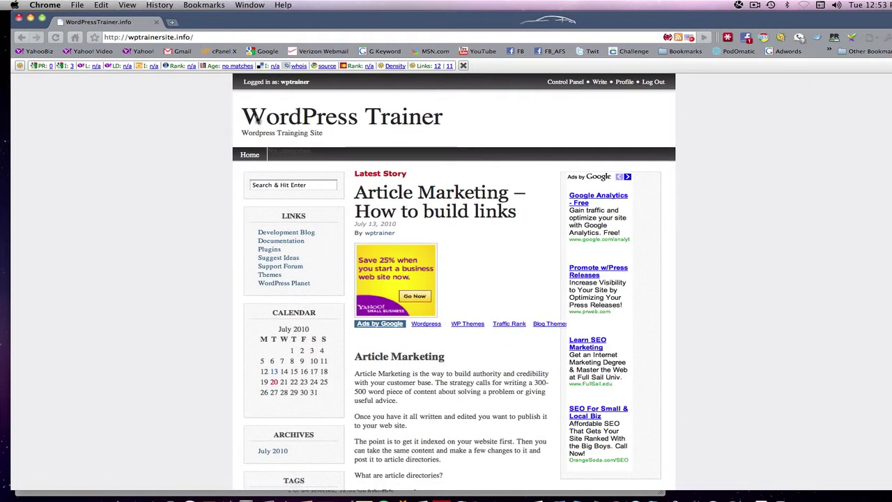
scroll(159, 204, down, 10)
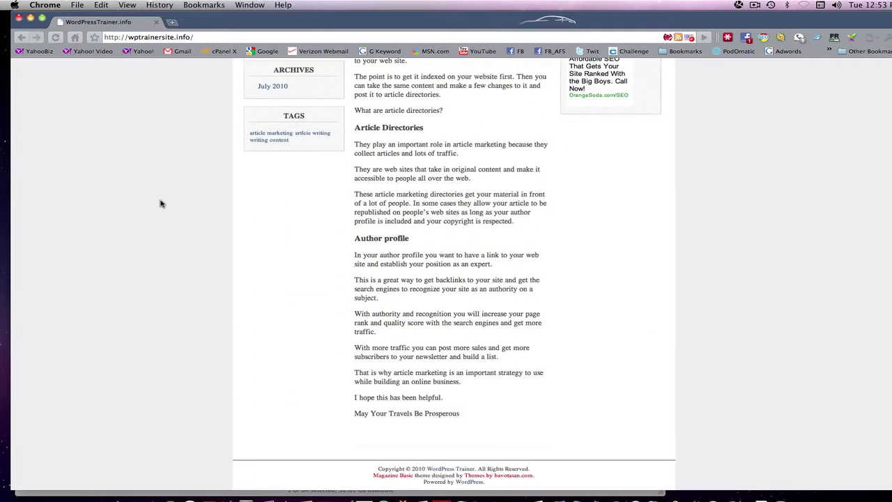
scroll(161, 203, up, 8)
scroll(161, 204, up, 2)
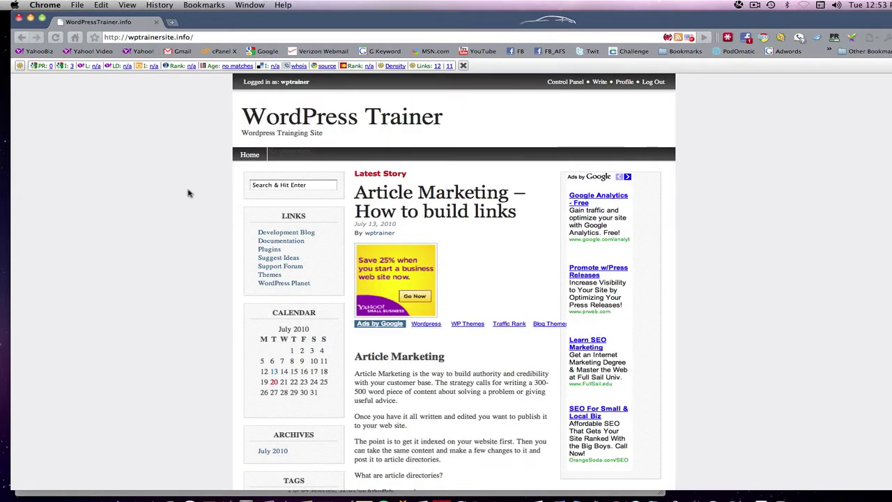
scroll(196, 186, down, 1)
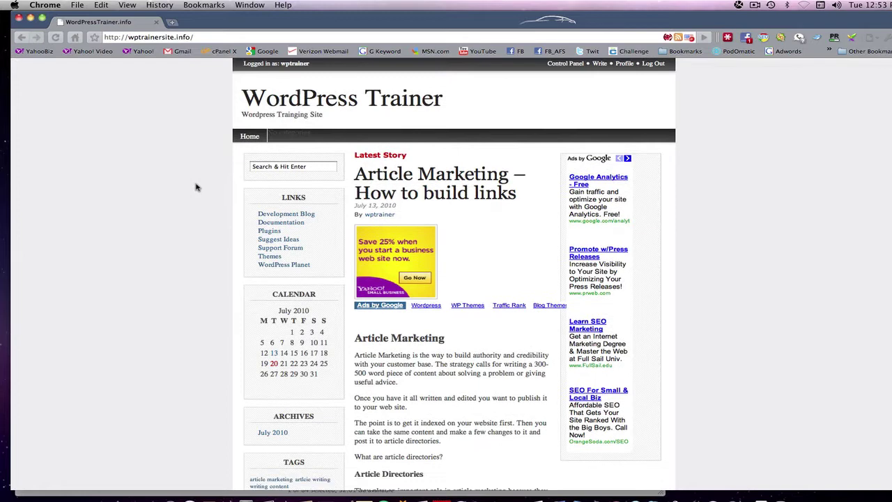
scroll(196, 187, up, 1)
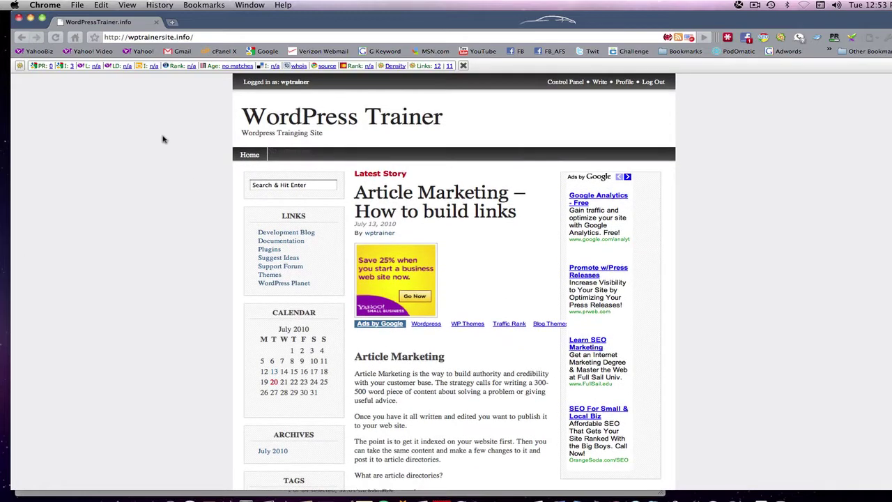
click(21, 38)
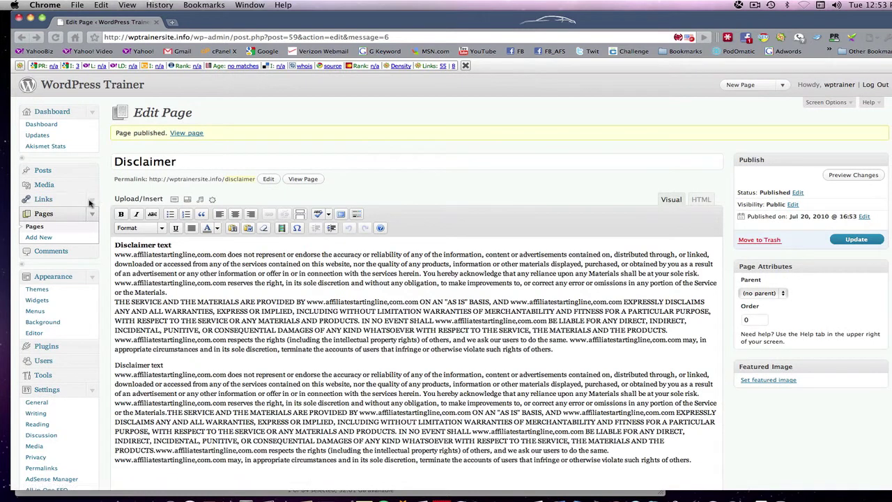
Recheck the home page's footer and header, return to the Disclaimer page's editor and collapse the Pages section of the admin navigation
click(55, 37)
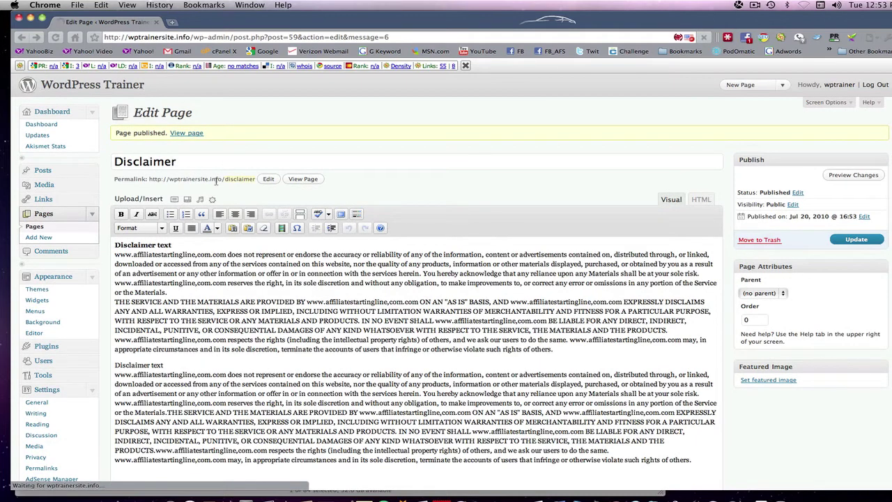
scroll(198, 181, down, 10)
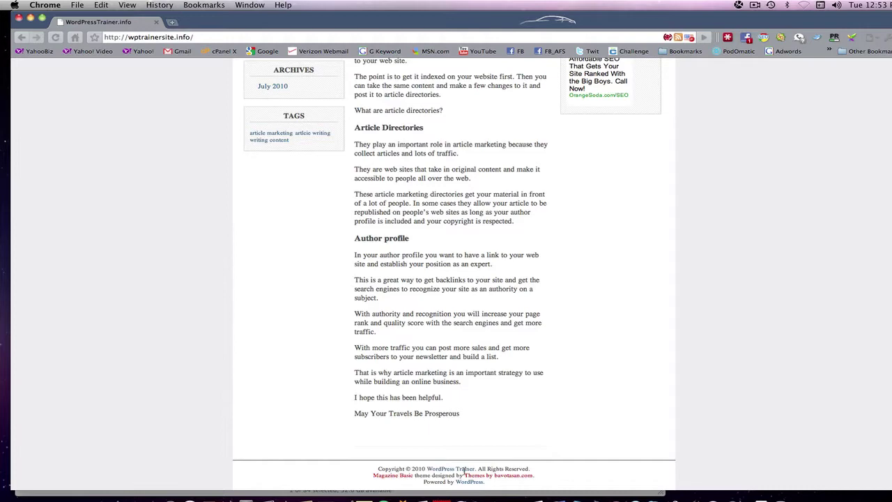
scroll(361, 419, up, 5)
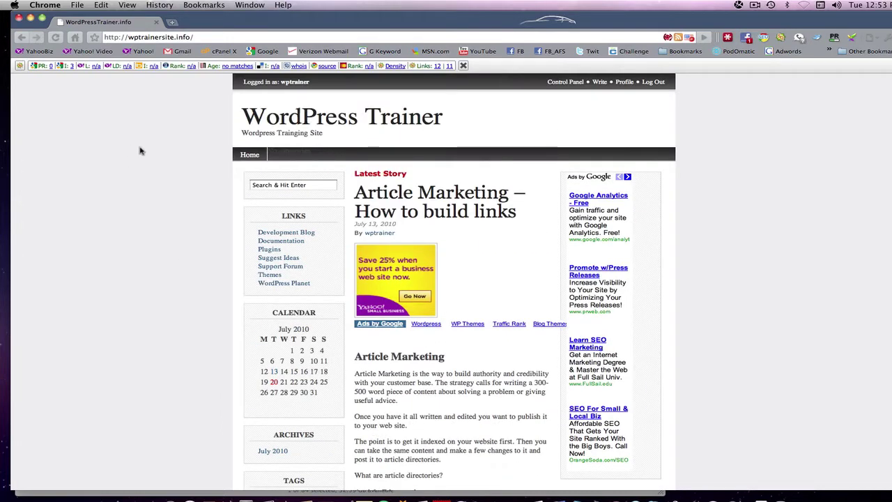
click(21, 37)
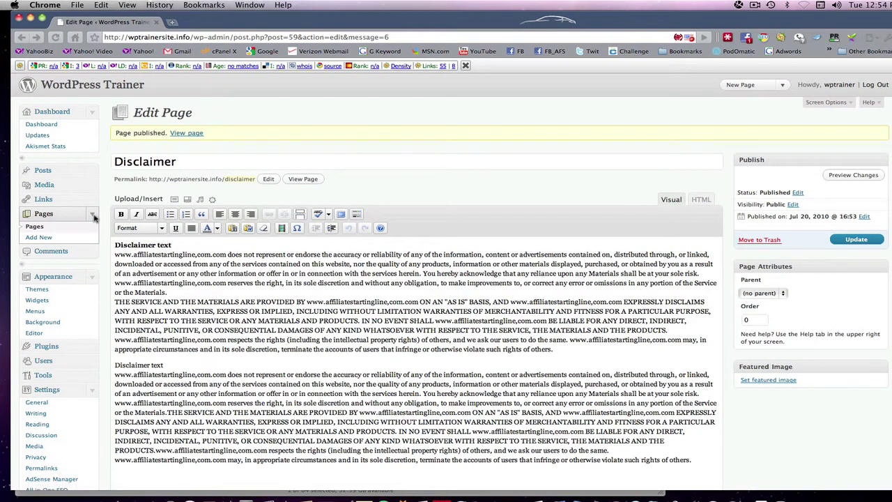
click(93, 216)
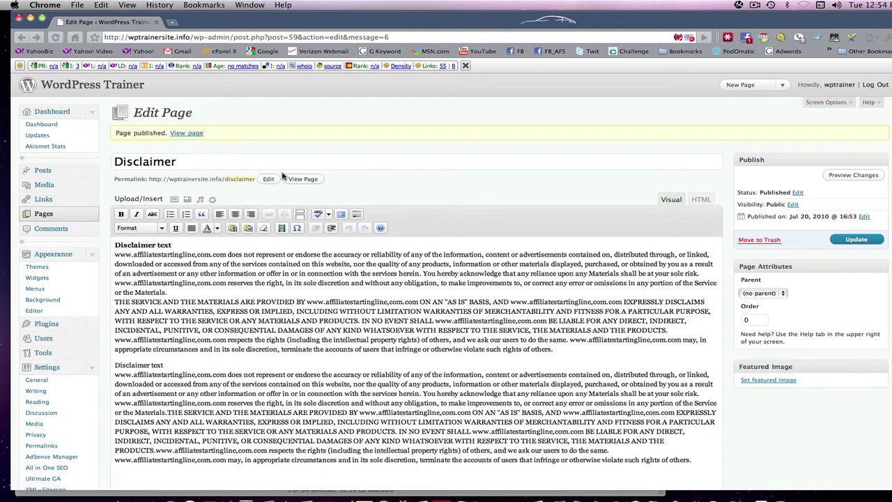
Open the theme management screen and activate the Magatheme 1.0.4 theme
scroll(381, 190, down, 15)
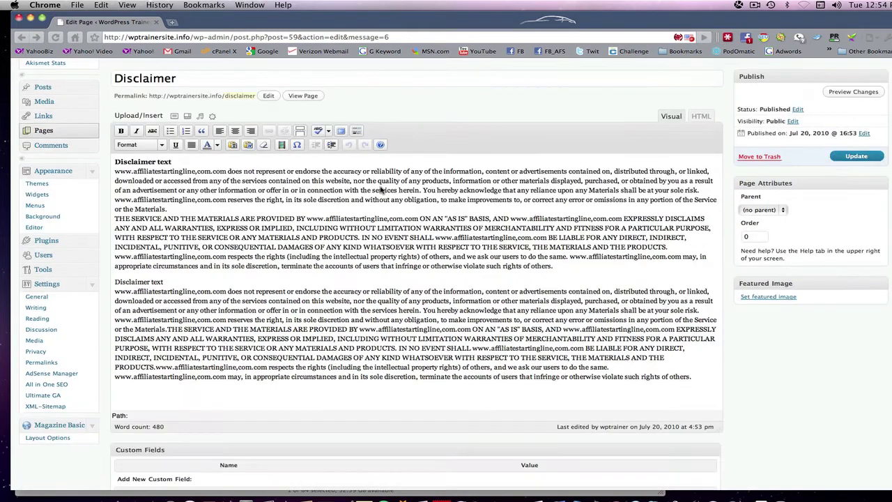
scroll(383, 183, up, 15)
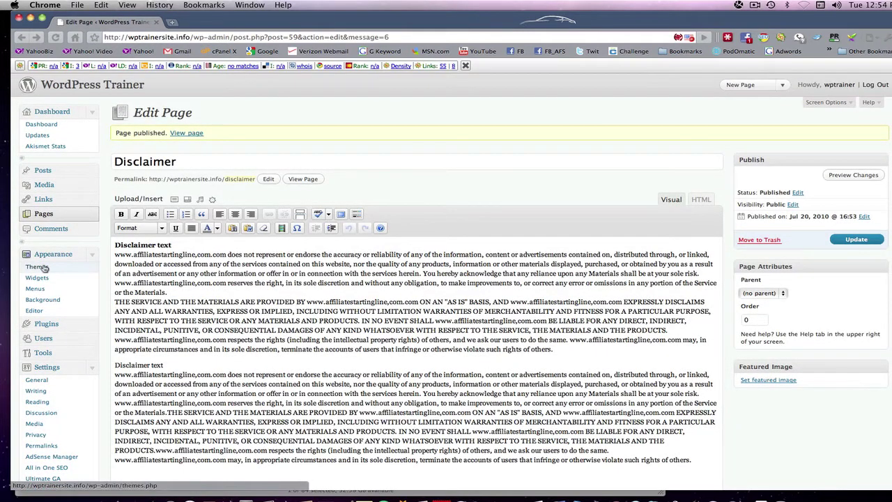
click(52, 267)
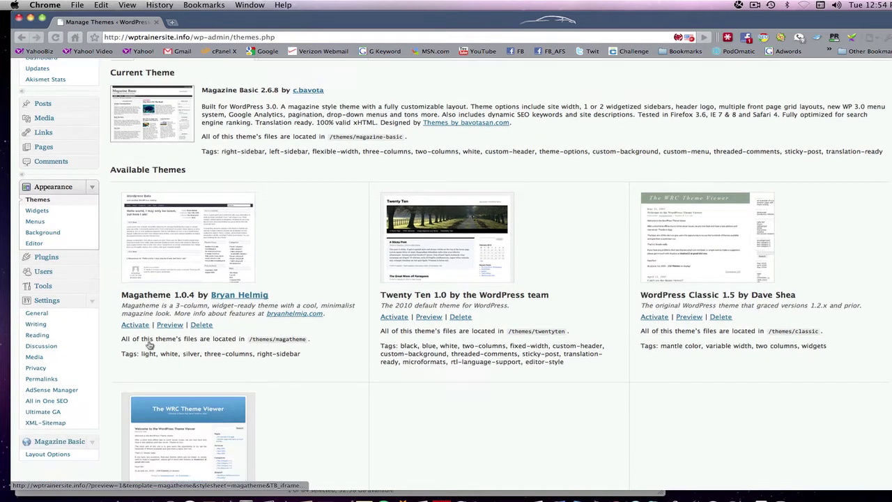
scroll(149, 345, down, 2)
click(134, 326)
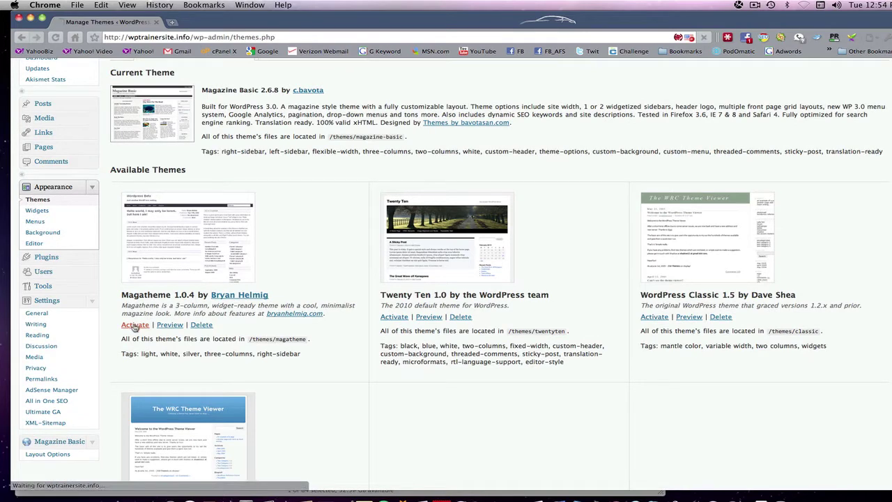
Switch the site's theme to Magazine Basic 2.6.8 and back to Magatheme 1.0.4
scroll(145, 338, down, 3)
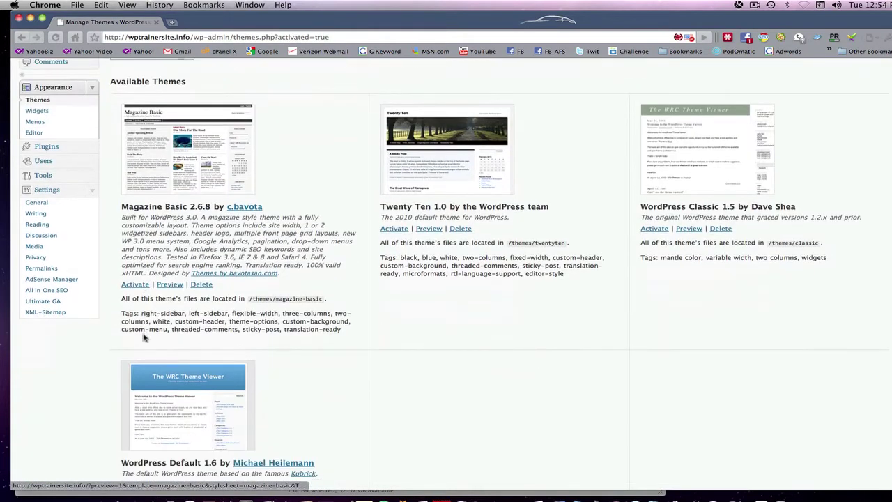
click(143, 287)
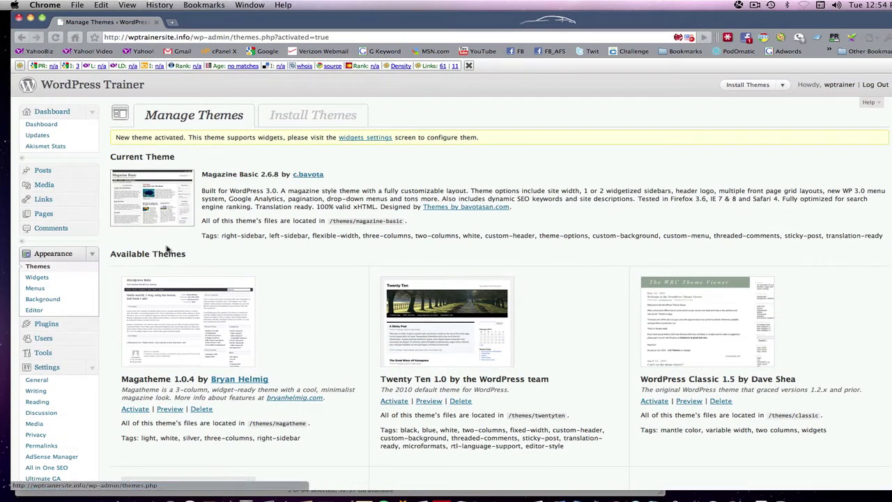
scroll(167, 249, down, 2)
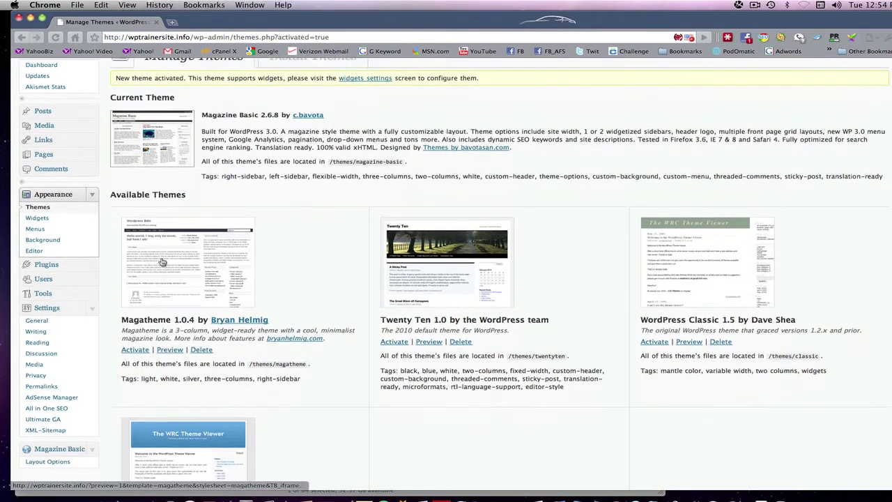
click(136, 351)
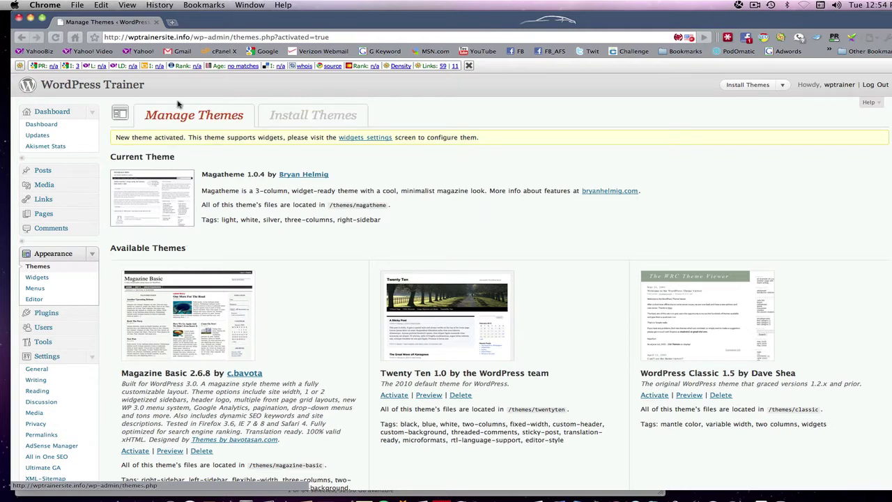
Open the live site, view its Privacy, Disclosure and Disclaimer pages from the header links, and return to the home page
click(105, 87)
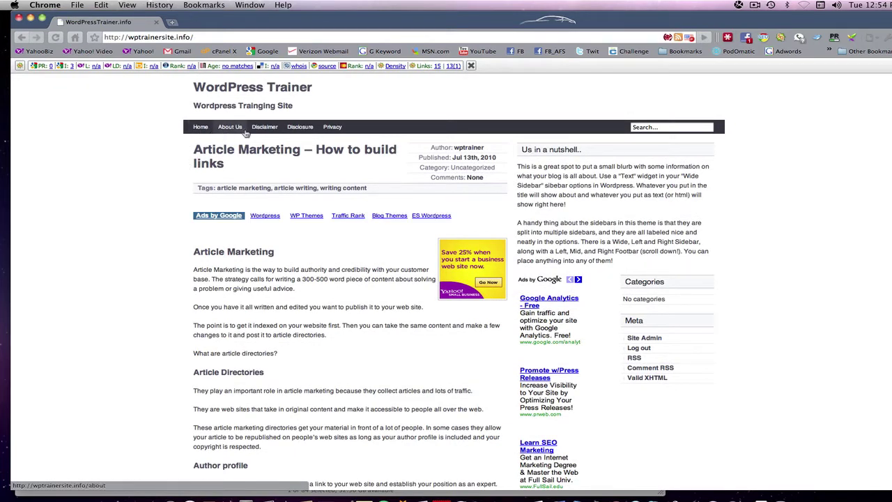
click(332, 128)
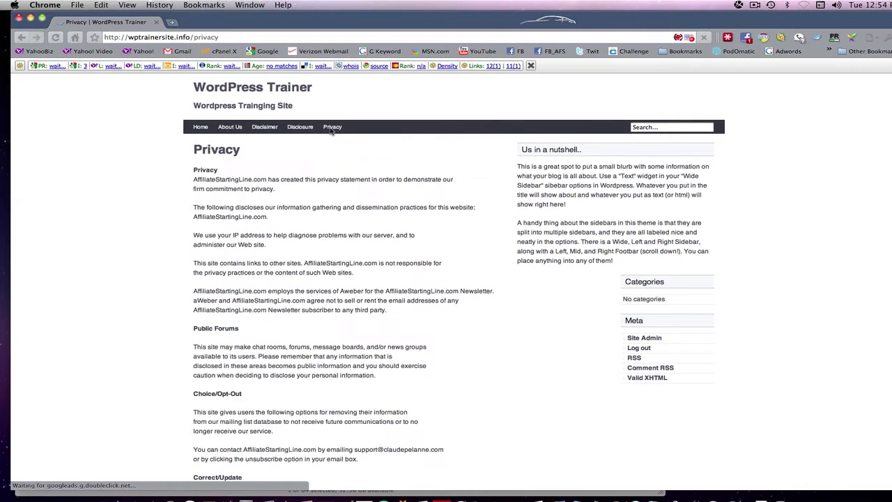
click(302, 129)
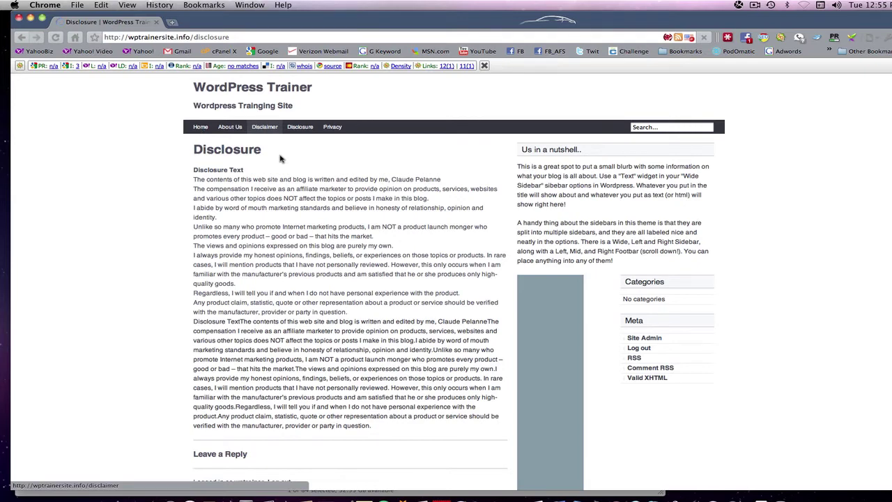
click(264, 126)
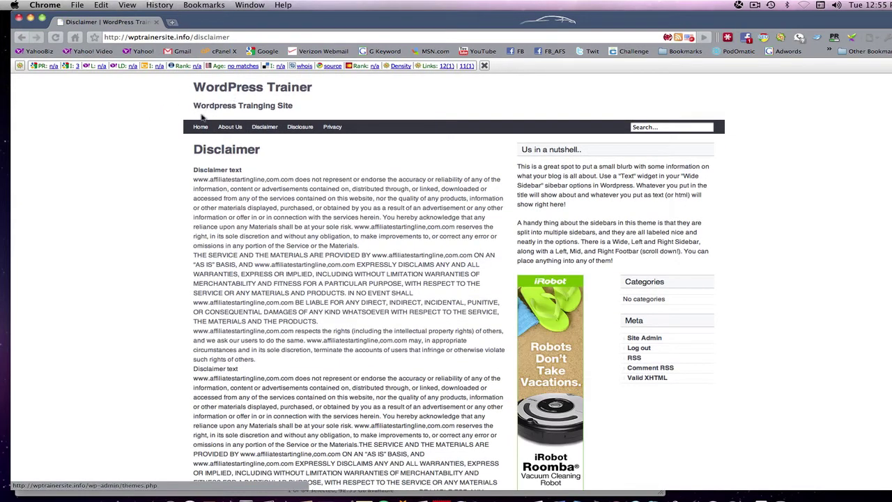
click(200, 128)
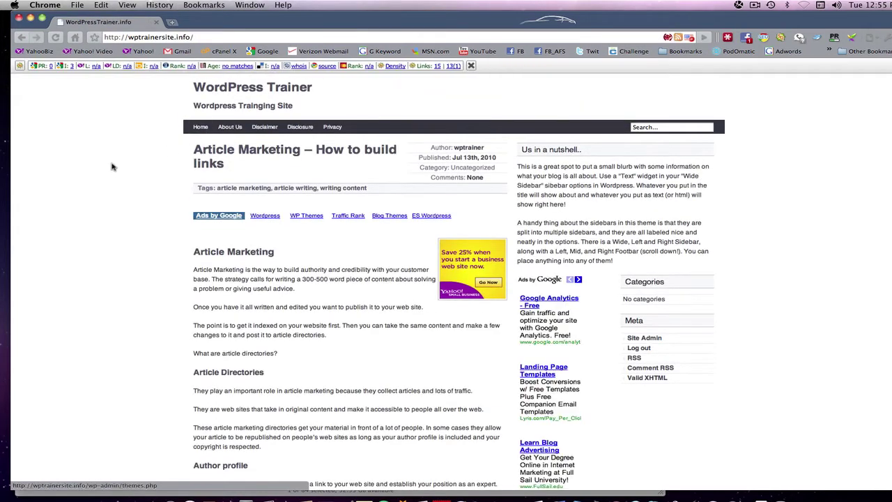
Go back through the visited site pages to the WordPress admin and open the list of all pages
click(21, 38)
click(22, 40)
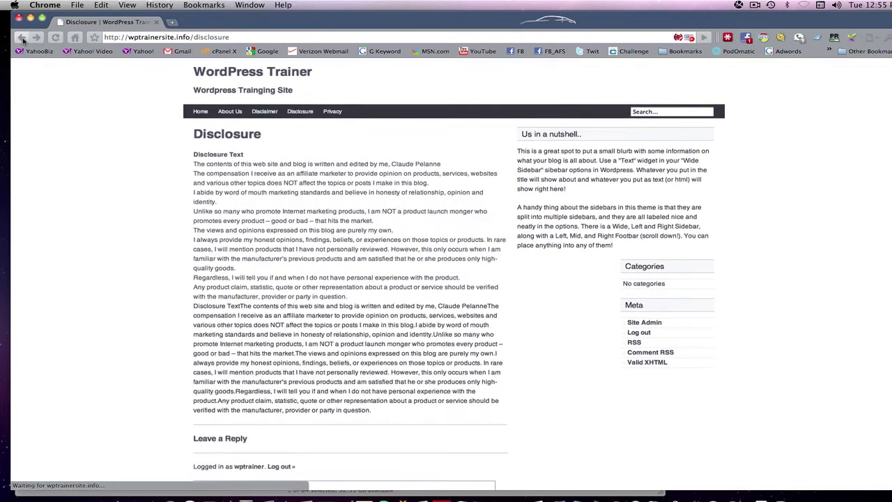
click(22, 40)
click(23, 40)
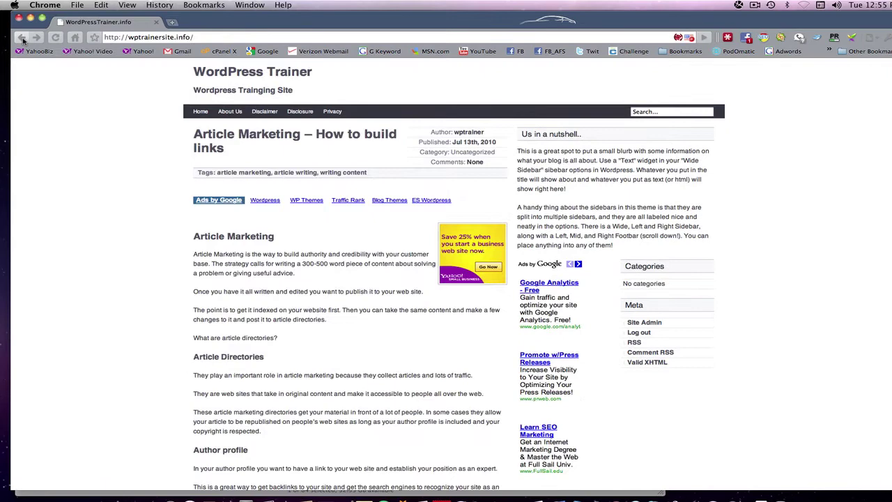
click(22, 39)
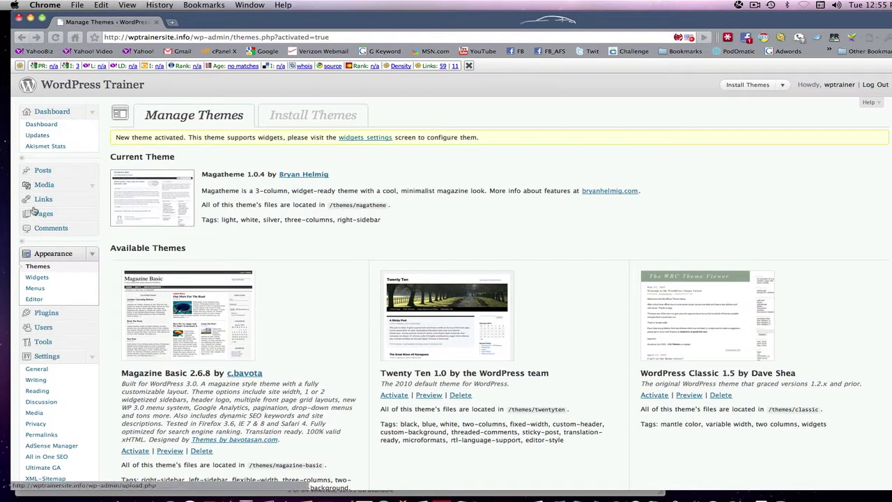
click(40, 213)
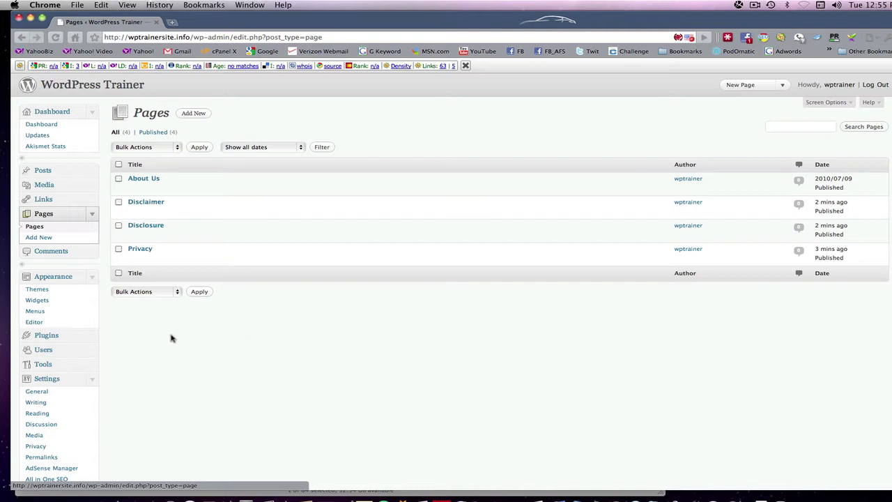
Collapse the Pages section of the admin navigation and open the site's home page
click(92, 215)
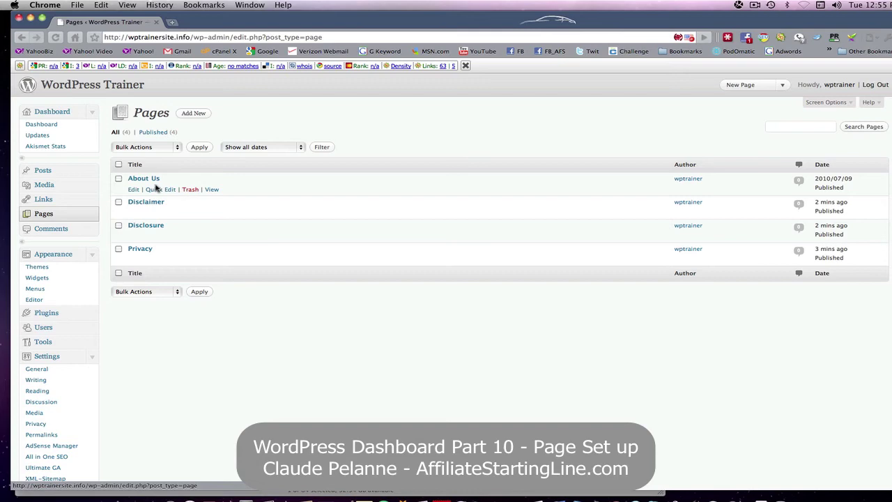
click(65, 85)
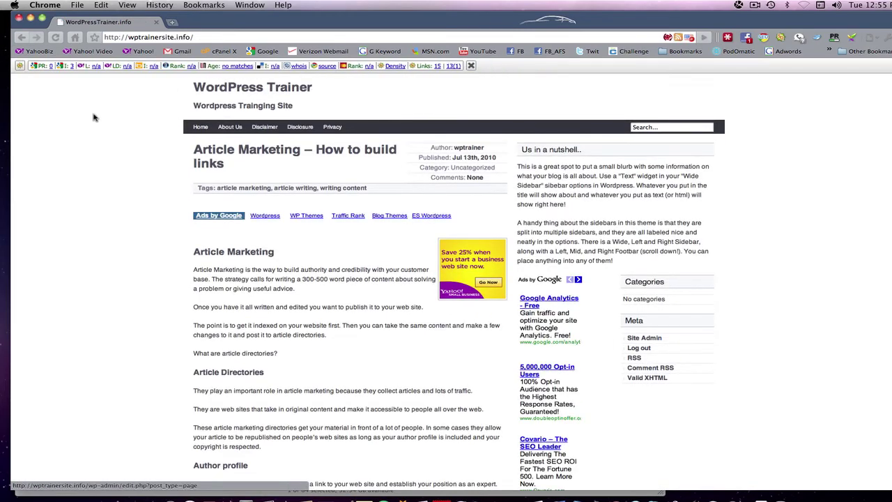